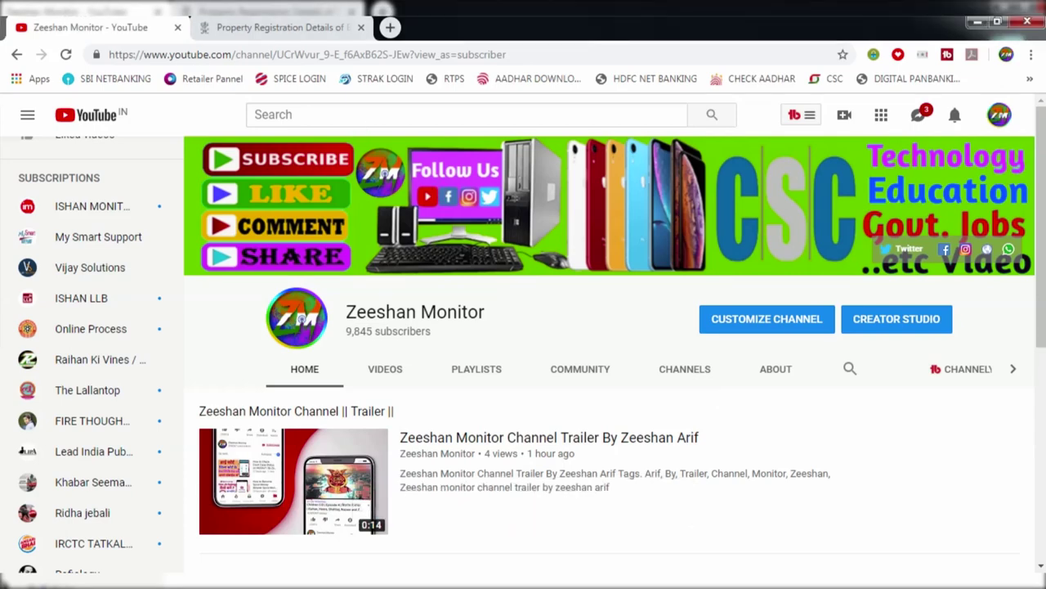
Switch from YouTube to the Property Registration Details tab with the blank Advance Search form
{"action": "left_click", "coordinate": [276, 28]}
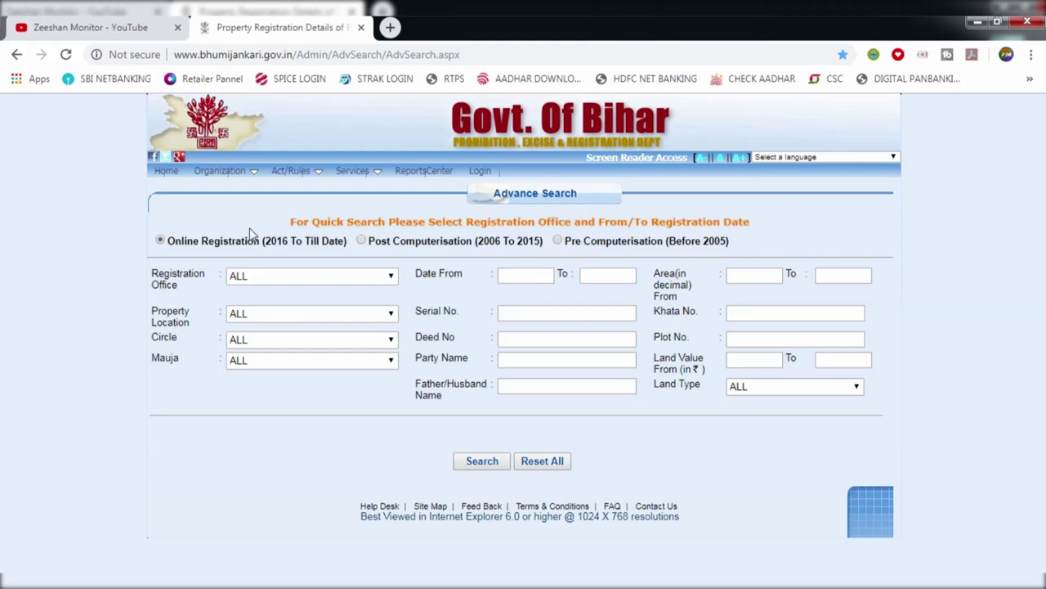
Set the record period to Pre Computerisation (Before 2005) after briefly trying Post Computerisation (2006 To 2015)
{"action": "left_click", "coordinate": [163, 243]}
{"action": "left_click_drag", "start_coordinate": [165, 247], "coordinate": [346, 250]}
{"action": "left_click", "coordinate": [264, 248]}
{"action": "left_click", "coordinate": [346, 250]}
{"action": "left_click", "coordinate": [359, 246]}
{"action": "left_click", "coordinate": [558, 241]}
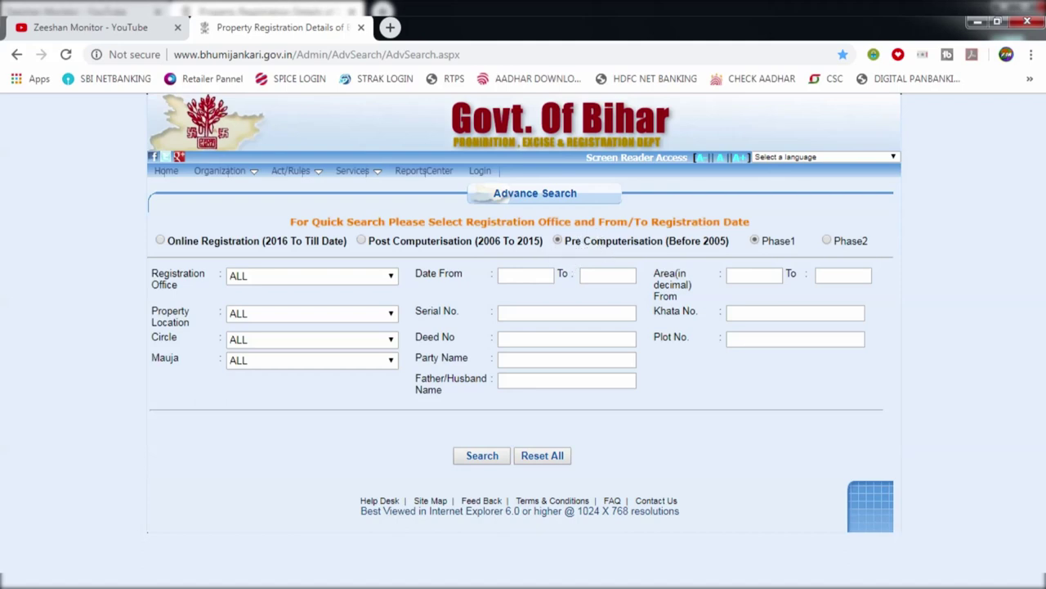
{"action": "left_click_drag", "start_coordinate": [150, 273], "coordinate": [178, 285]}
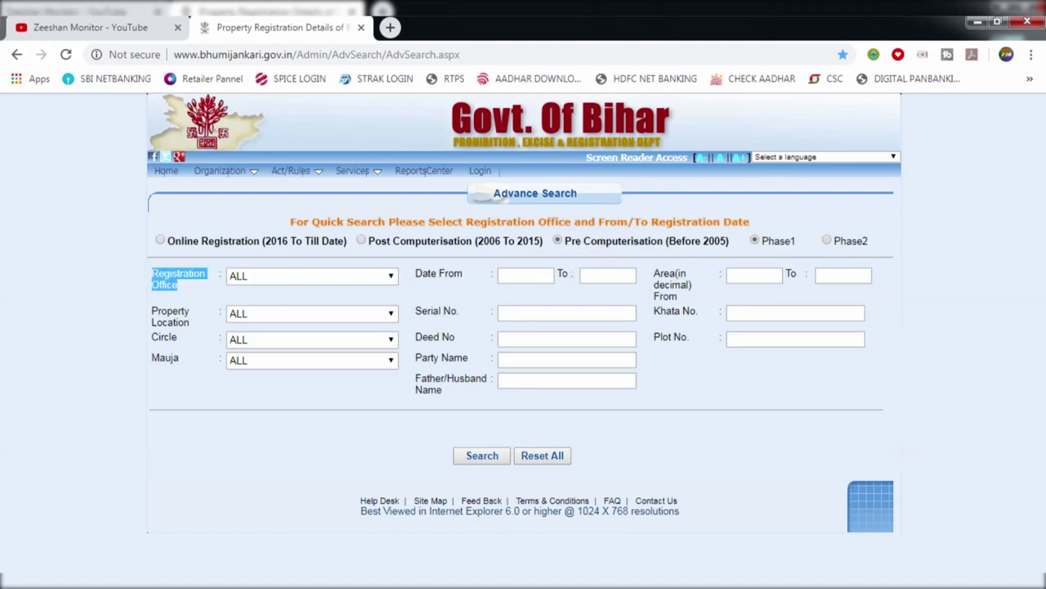
{"action": "left_click", "coordinate": [215, 291]}
{"action": "left_click", "coordinate": [245, 276]}
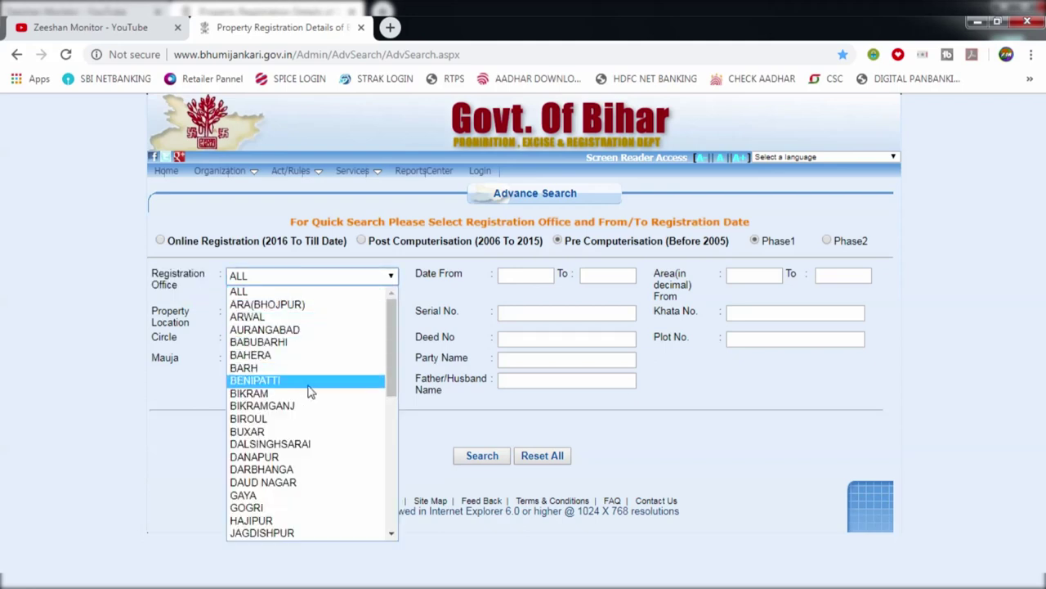
{"action": "key", "text": "s"}
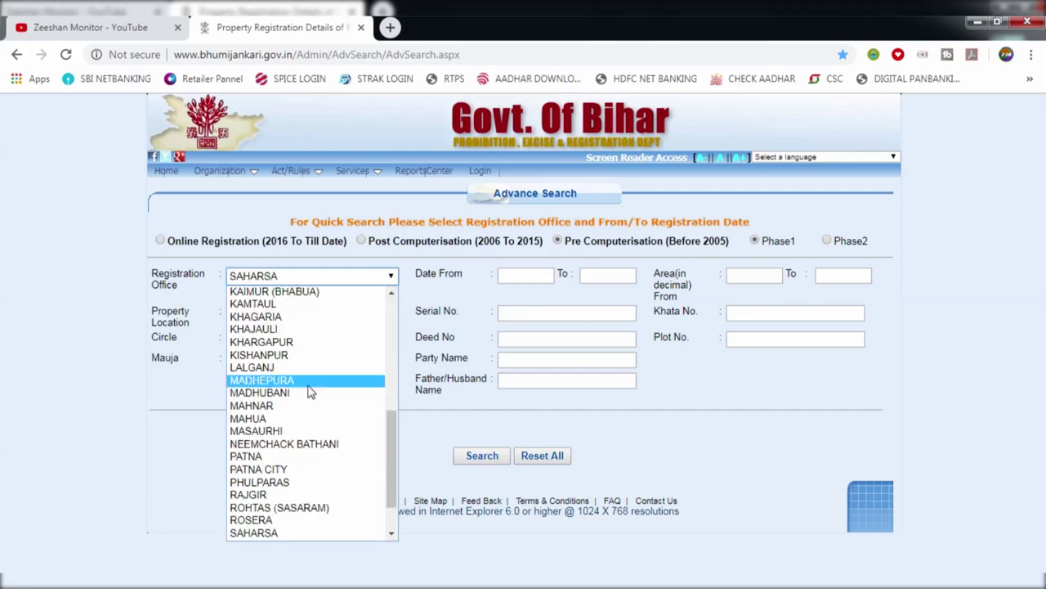
{"action": "key", "text": "p"}
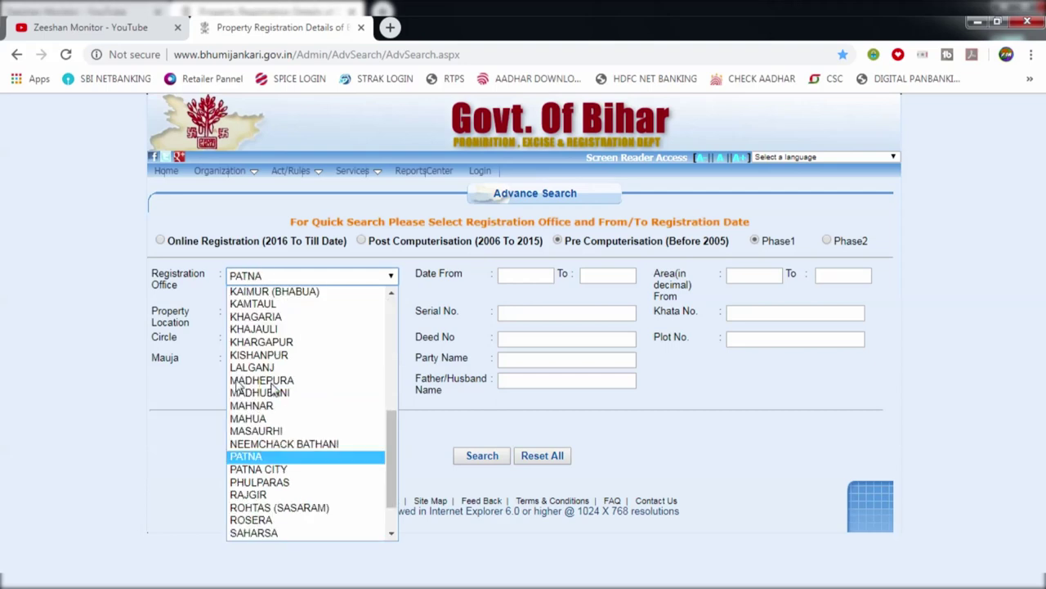
{"action": "key", "text": "Return"}
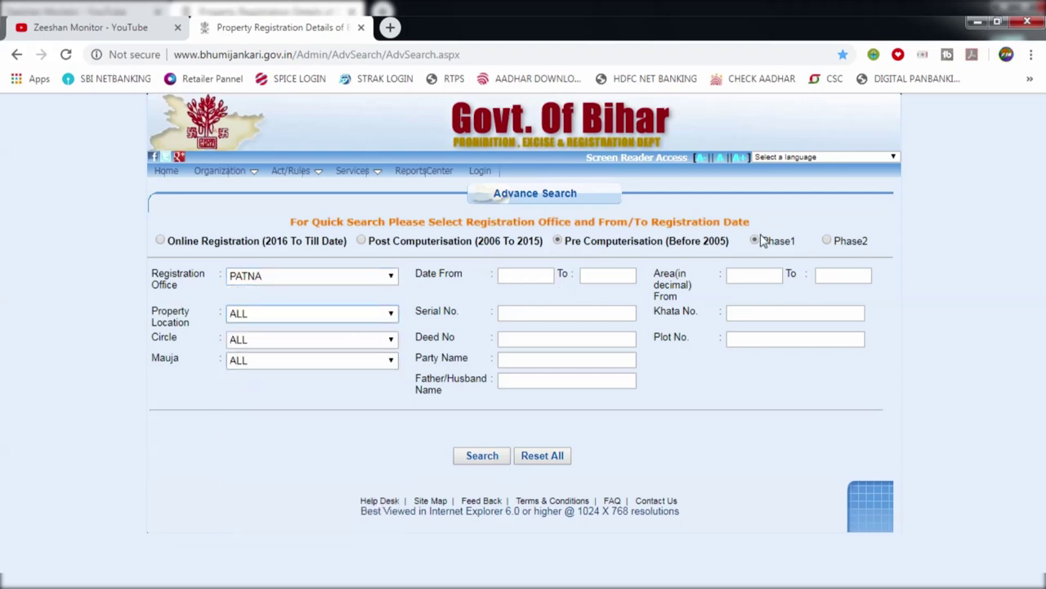
{"action": "left_click", "coordinate": [827, 242]}
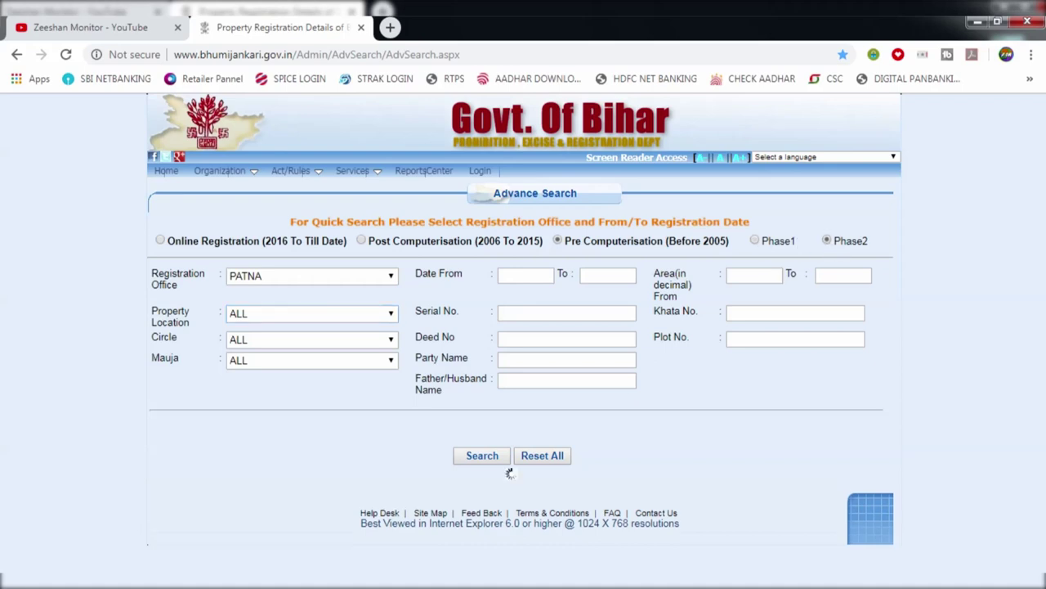
{"action": "left_click", "coordinate": [245, 278]}
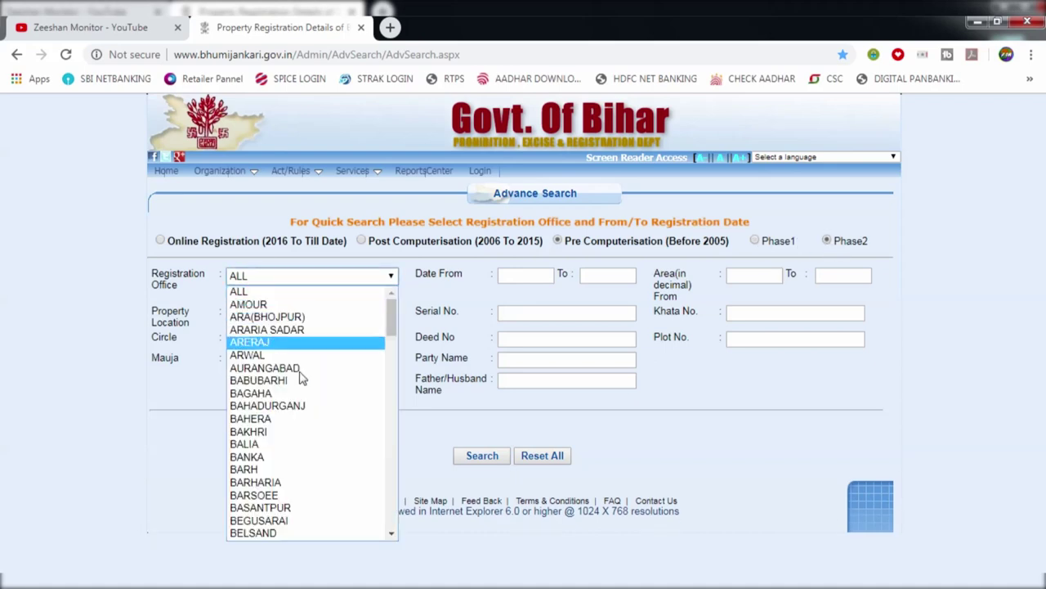
{"action": "scroll", "coordinate": [269, 367], "scroll_direction": "down", "scroll_amount": 3}
{"action": "left_click", "coordinate": [757, 248]}
{"action": "left_click", "coordinate": [757, 248]}
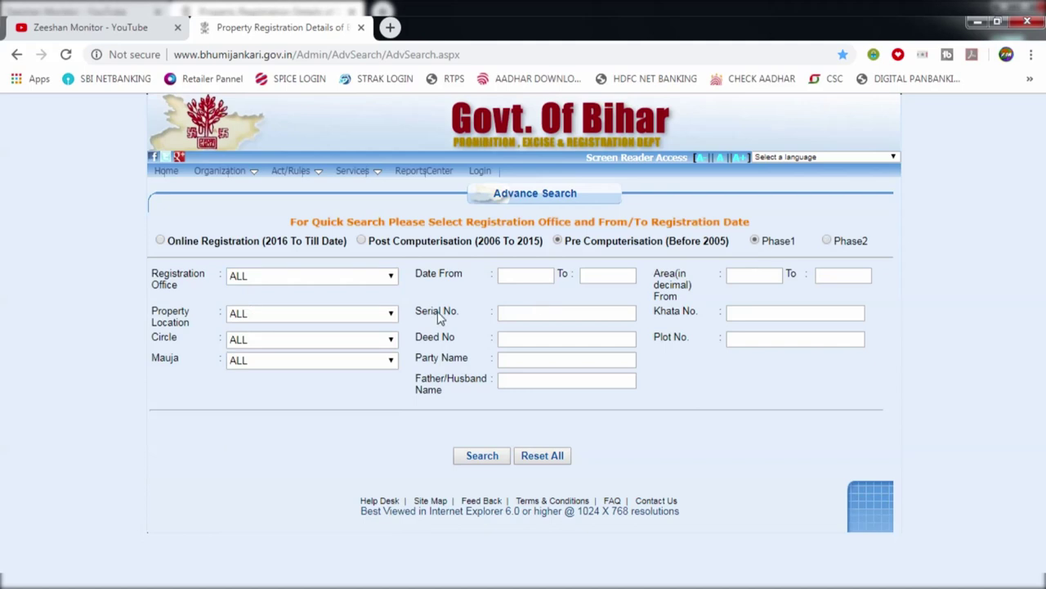
{"action": "left_click", "coordinate": [253, 277]}
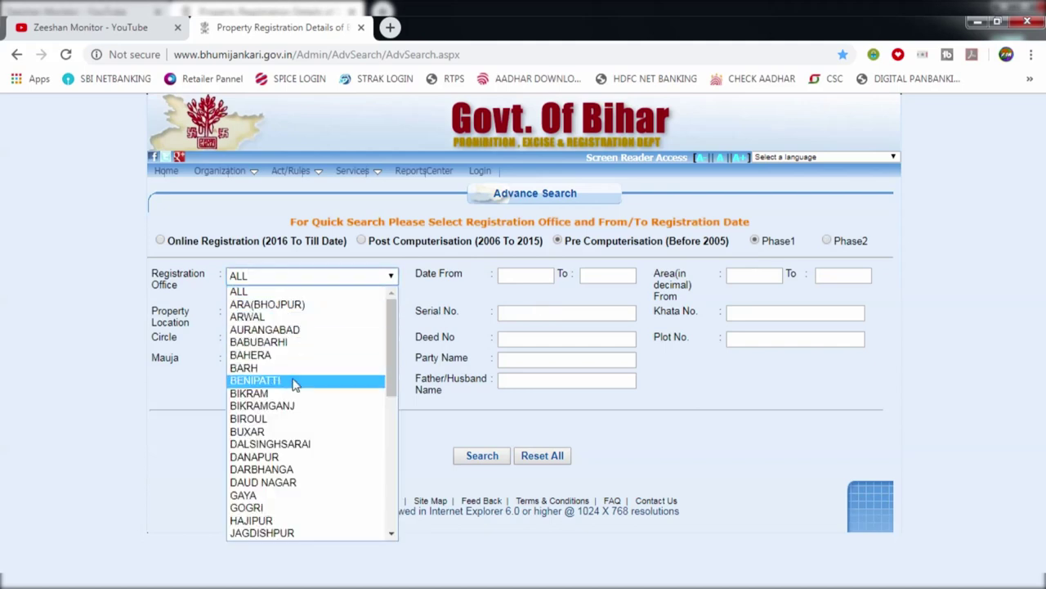
{"action": "left_click", "coordinate": [833, 237]}
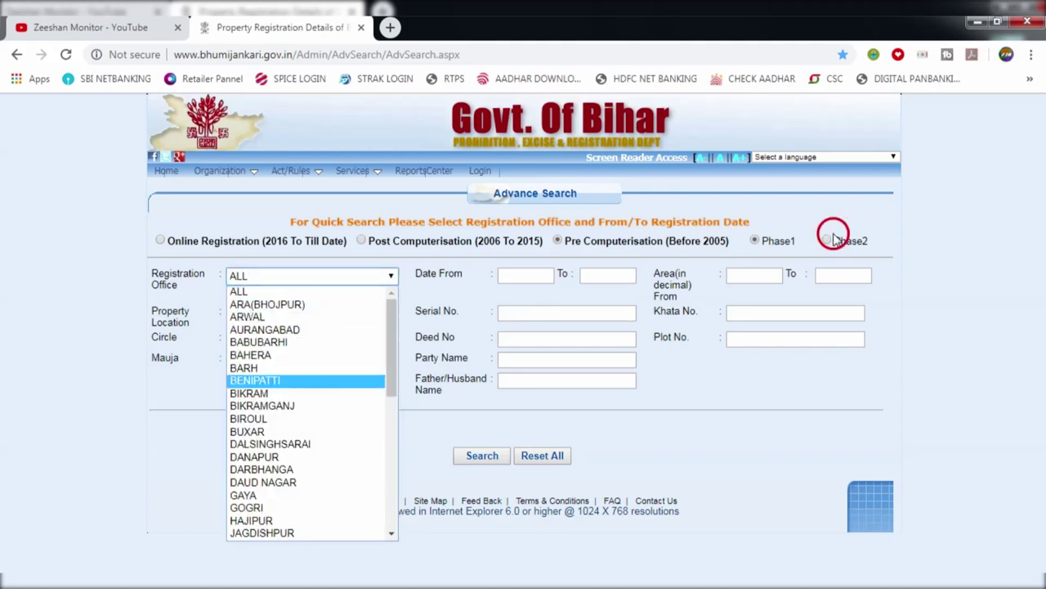
{"action": "left_click", "coordinate": [826, 240]}
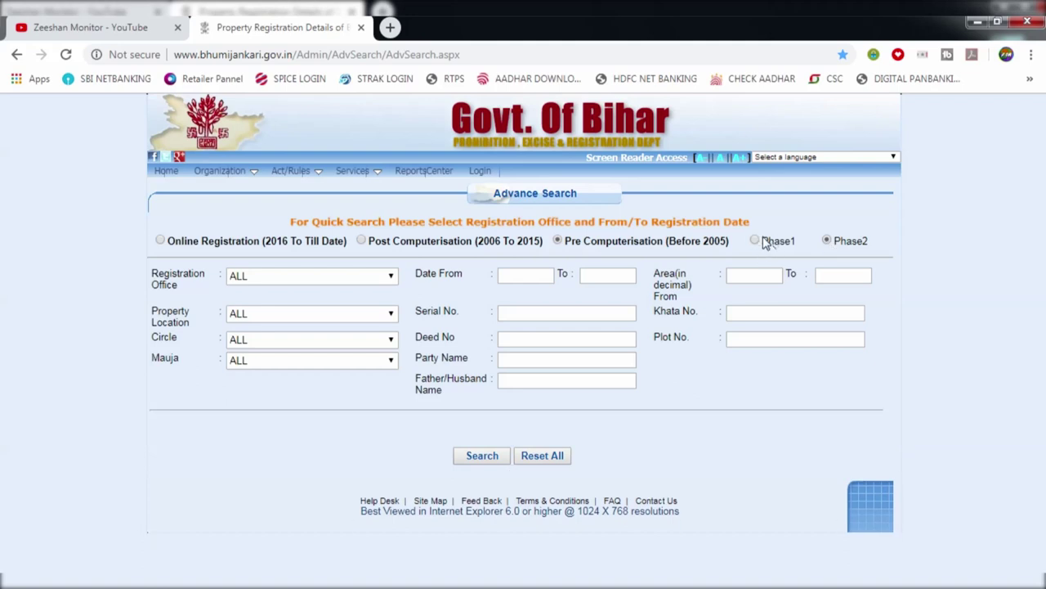
{"action": "left_click", "coordinate": [756, 240]}
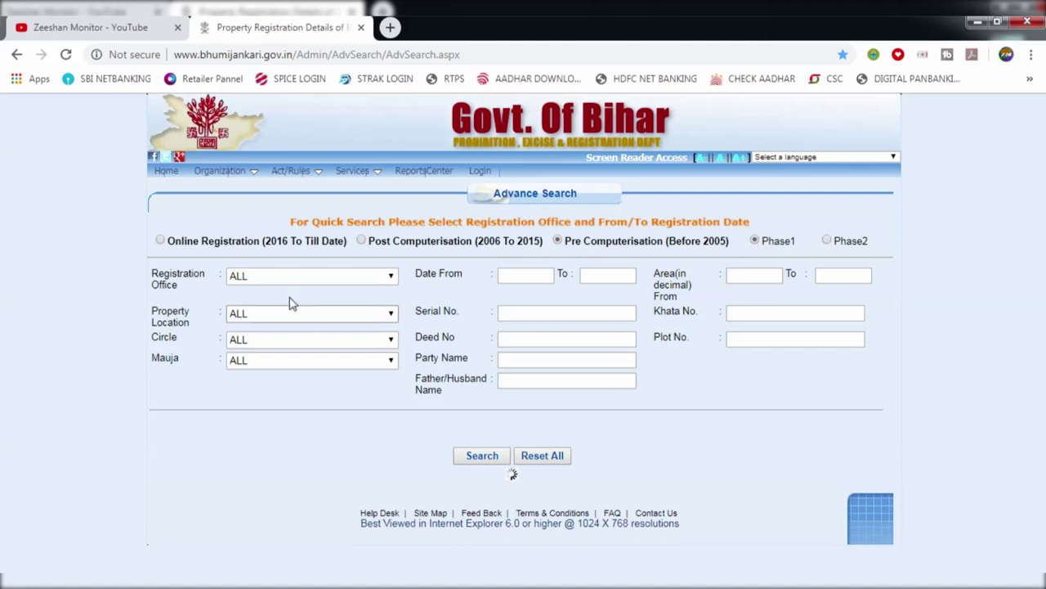
Pick MADHEPURA for Registration Office and Property Location, and SINGHESHWAR for Circle
{"action": "left_click", "coordinate": [265, 286]}
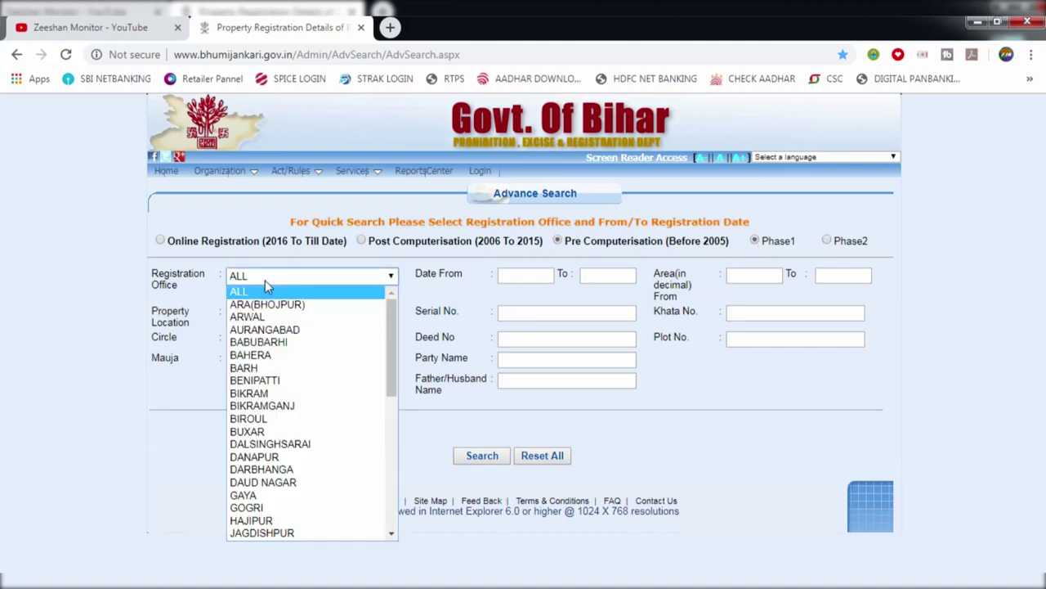
{"action": "key", "text": "m"}
{"action": "left_click", "coordinate": [190, 290]}
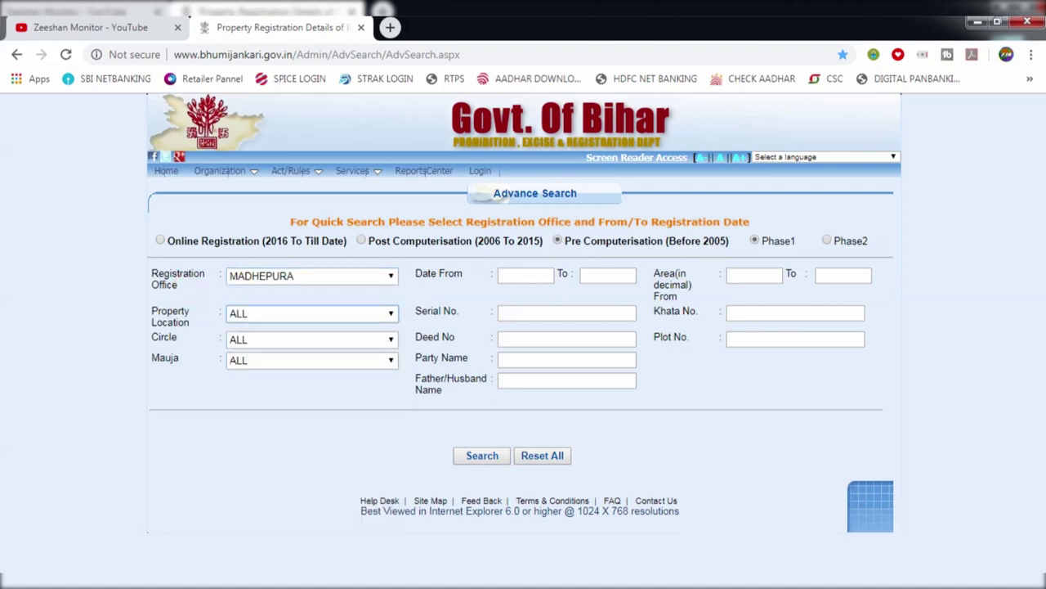
{"action": "left_click_drag", "start_coordinate": [154, 309], "coordinate": [203, 335]}
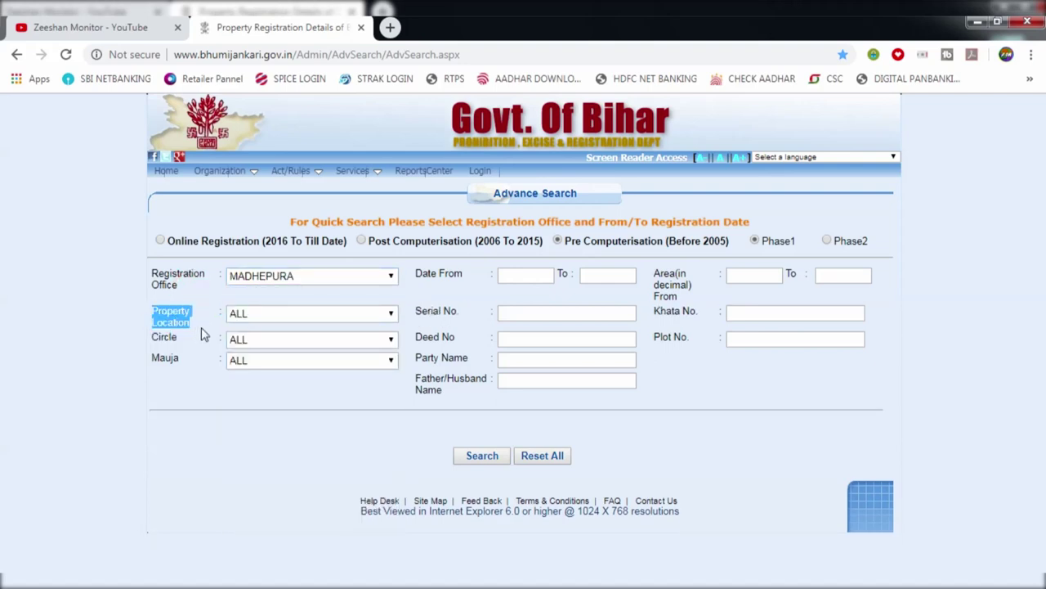
{"action": "left_click", "coordinate": [257, 316]}
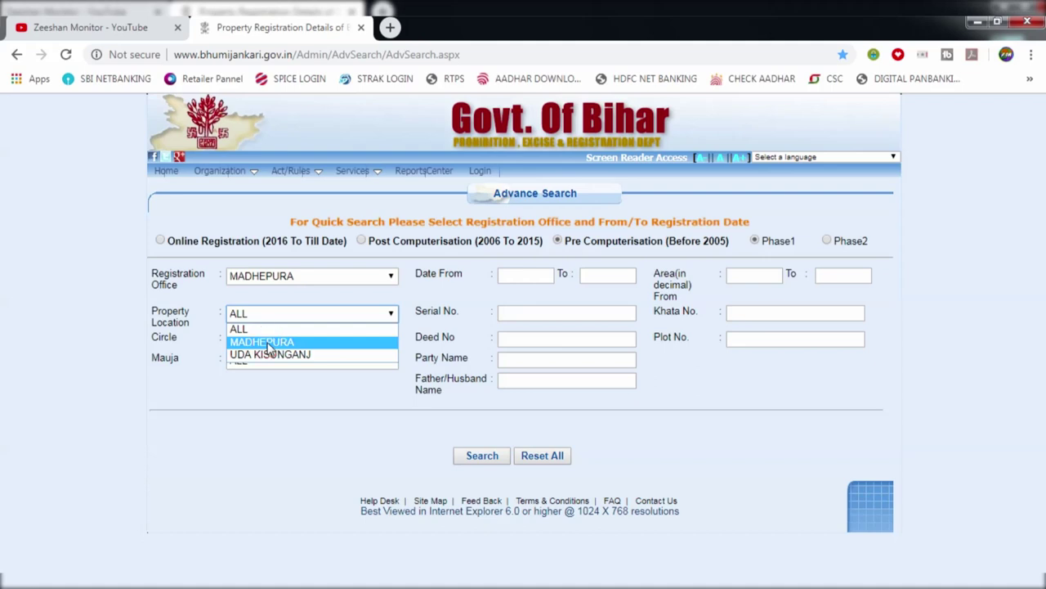
{"action": "left_click", "coordinate": [268, 343]}
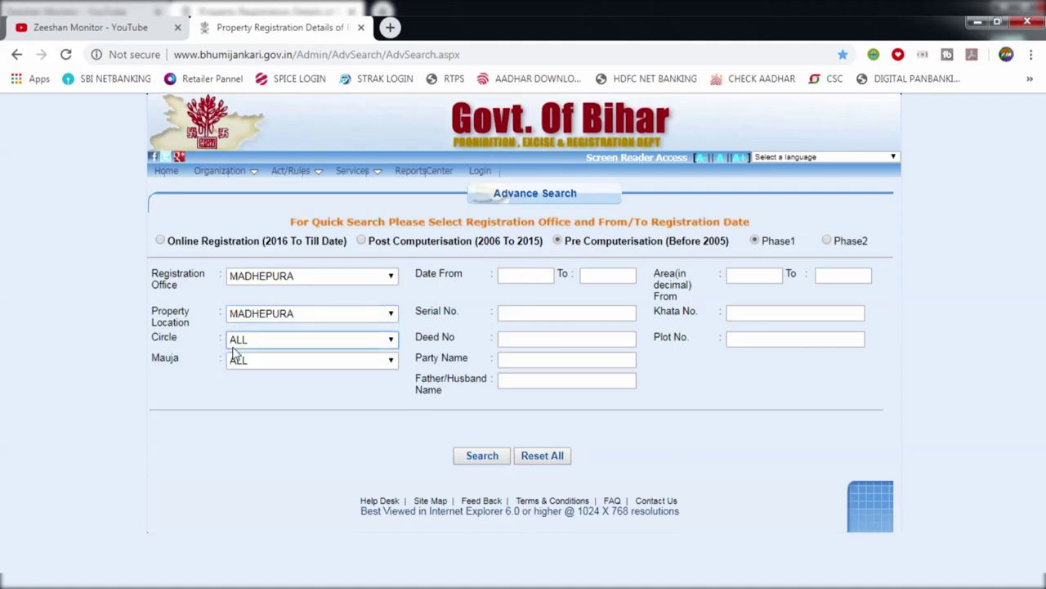
{"action": "left_click", "coordinate": [246, 344]}
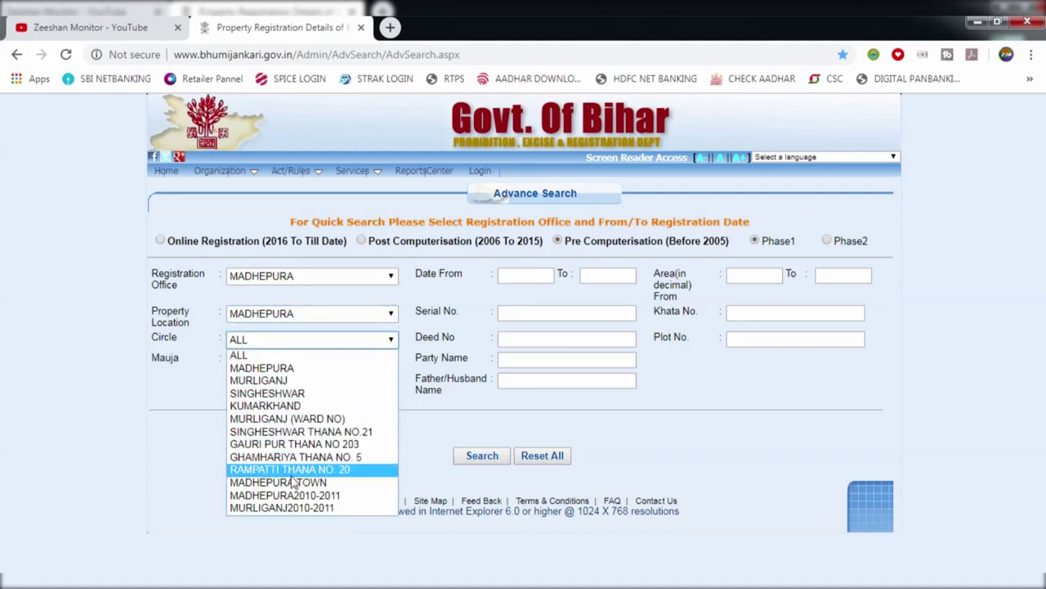
{"action": "left_click", "coordinate": [270, 393]}
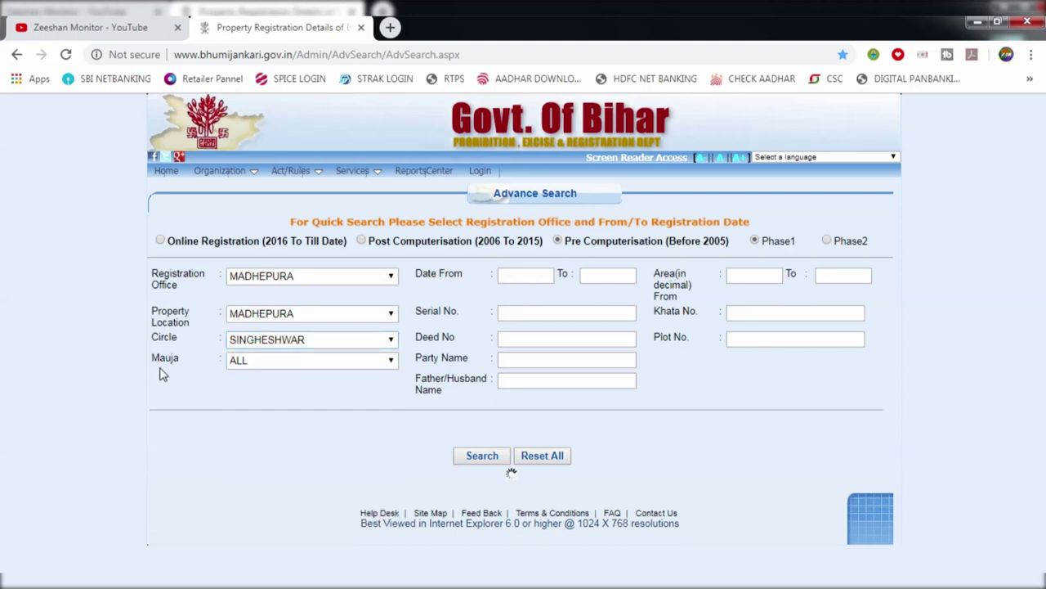
Choose Sukhasan/028 as the mauja, leaving the end date and Serial No. blank
{"action": "left_click", "coordinate": [246, 361]}
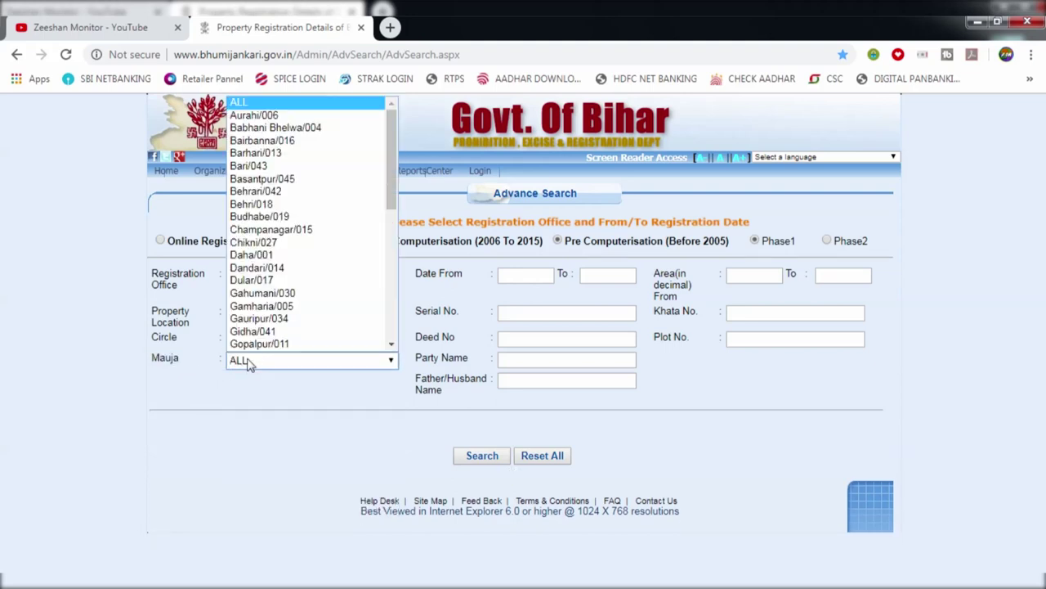
{"action": "scroll", "coordinate": [249, 344], "scroll_direction": "down", "scroll_amount": 10}
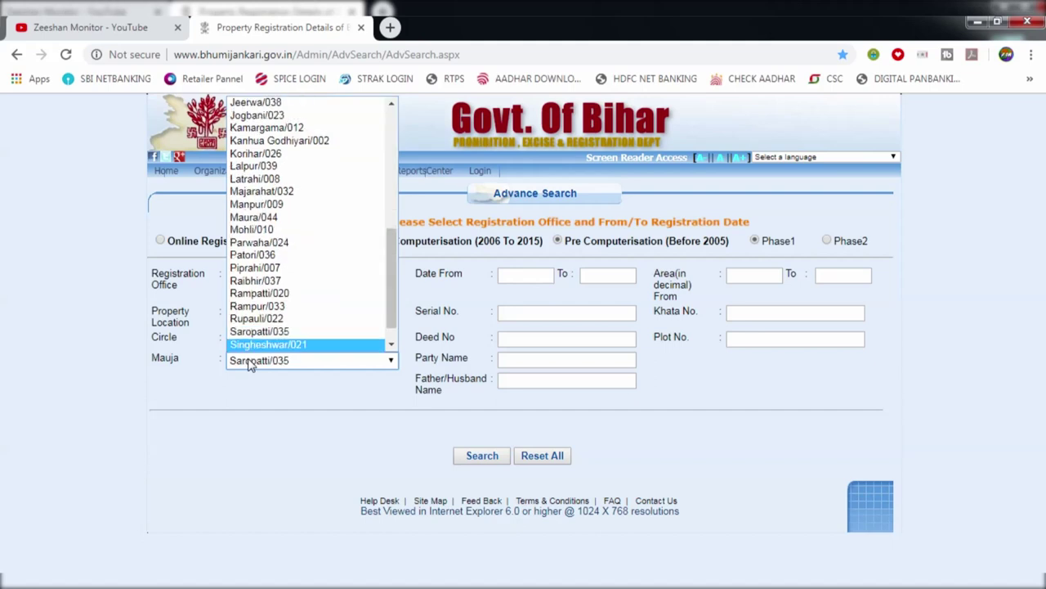
{"action": "left_click", "coordinate": [239, 379]}
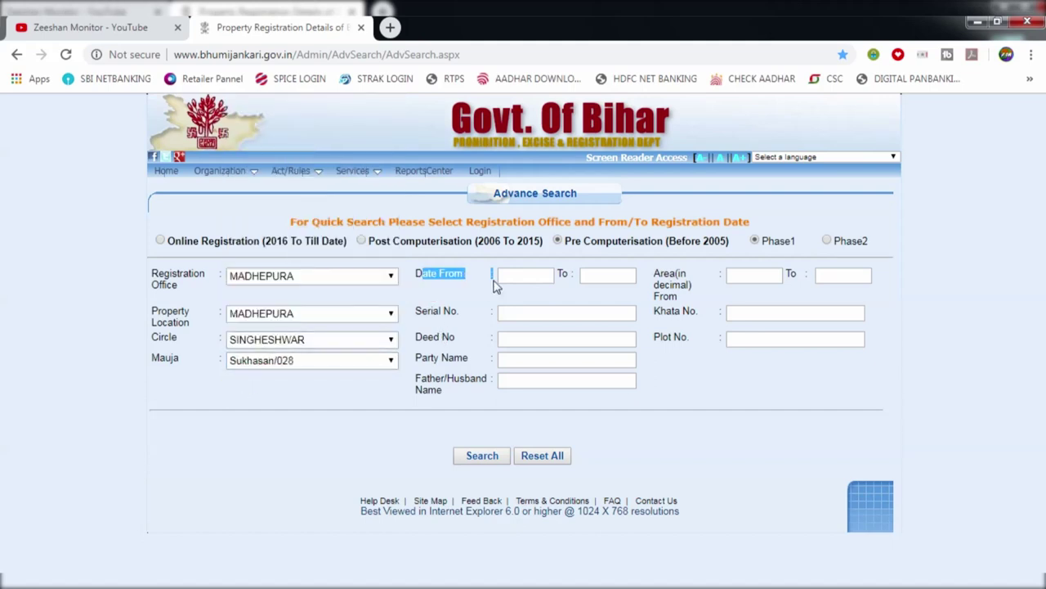
{"action": "left_click", "coordinate": [589, 278]}
{"action": "left_click", "coordinate": [559, 304]}
{"action": "left_click_drag", "start_coordinate": [440, 312], "coordinate": [422, 311]}
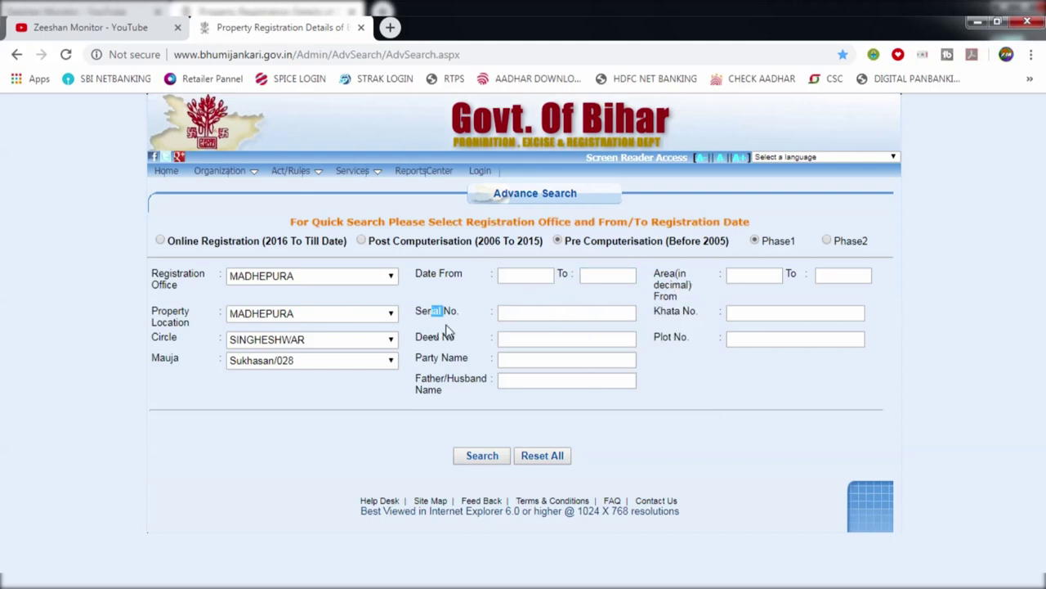
{"action": "left_click", "coordinate": [450, 325]}
{"action": "left_click_drag", "start_coordinate": [434, 358], "coordinate": [449, 358]}
{"action": "left_click", "coordinate": [449, 358]}
Leave Party Name empty and run the search, finding 1657 transactions for BookType 1
{"action": "left_click", "coordinate": [566, 359]}
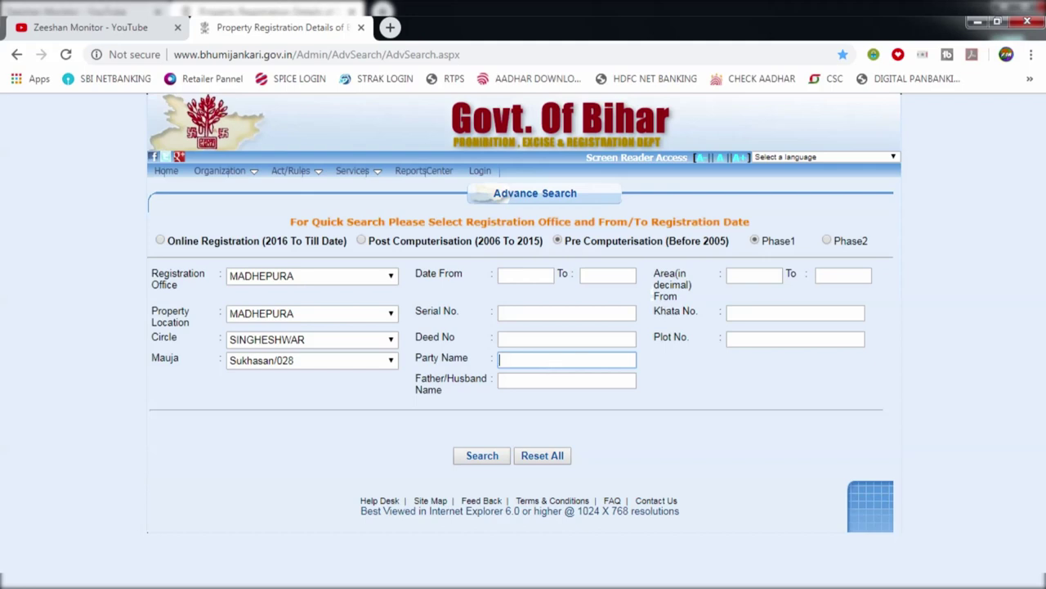
{"action": "left_click_drag", "start_coordinate": [654, 273], "coordinate": [697, 312]}
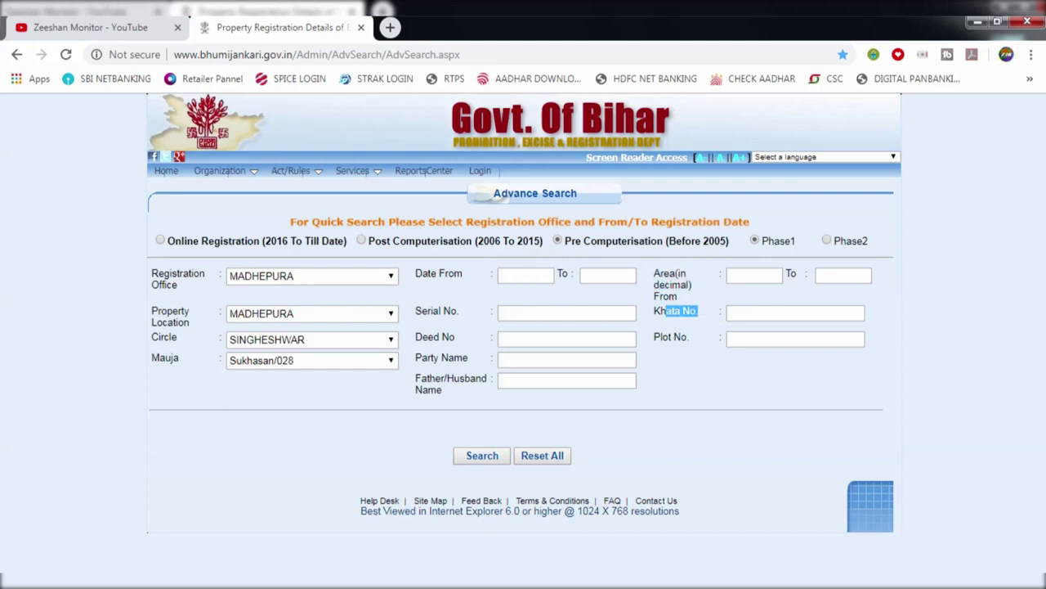
{"action": "left_click", "coordinate": [671, 345]}
{"action": "left_click", "coordinate": [684, 384]}
{"action": "left_click", "coordinate": [526, 365]}
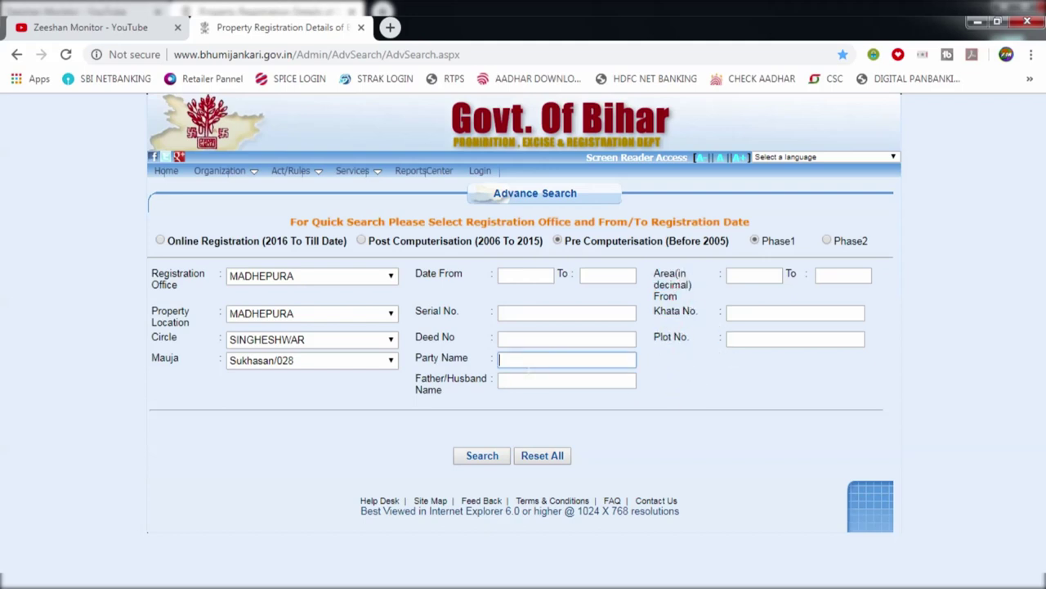
{"action": "type", "text": "M"}
{"action": "left_click", "coordinate": [387, 423]}
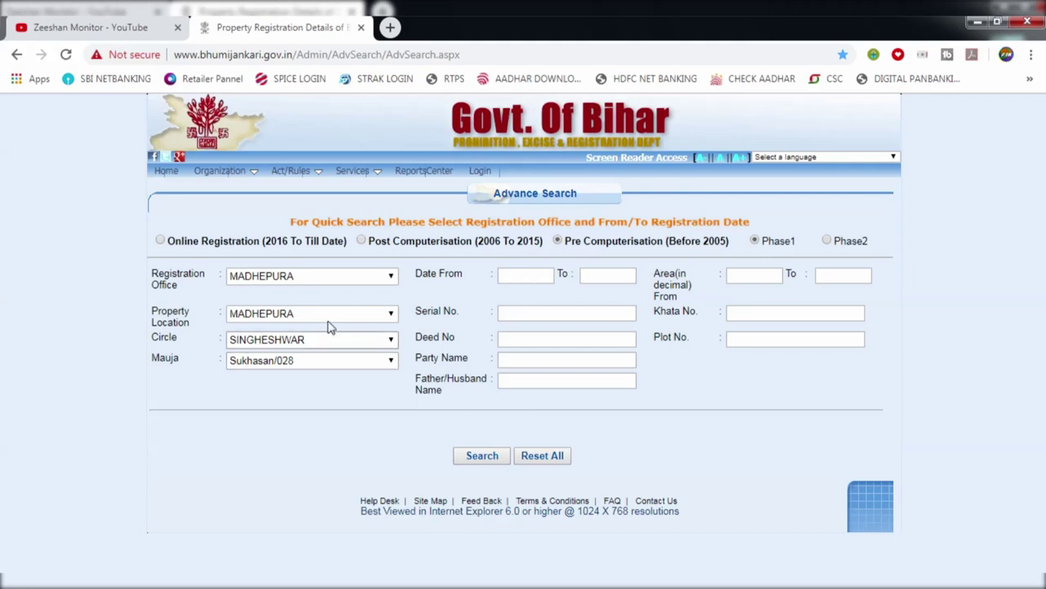
{"action": "left_click", "coordinate": [475, 463]}
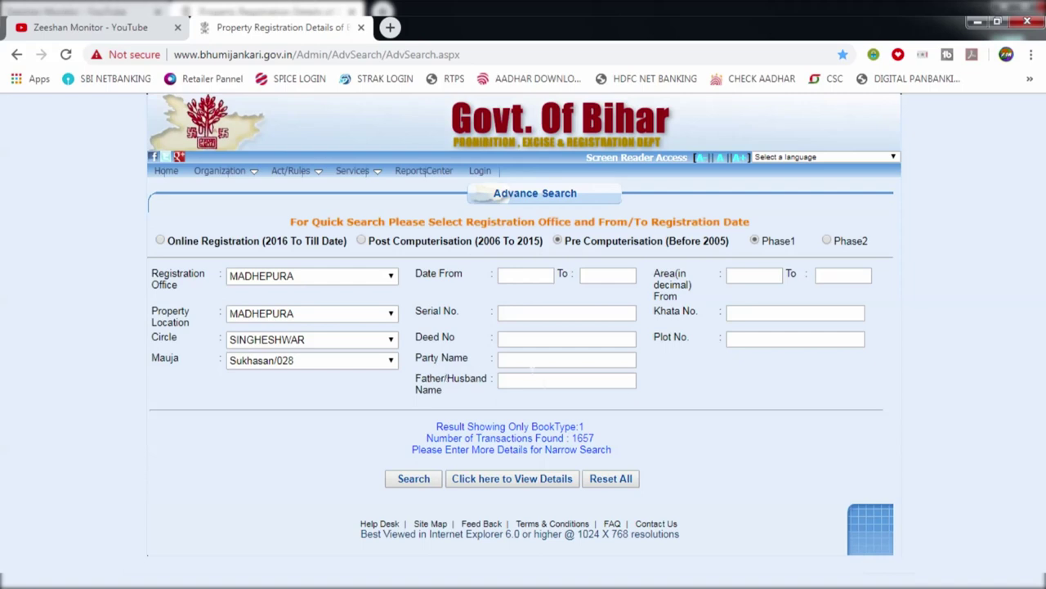
Enter the party's full name in Party Name and rerun the Sukhasan deed search
{"action": "left_click", "coordinate": [567, 359]}
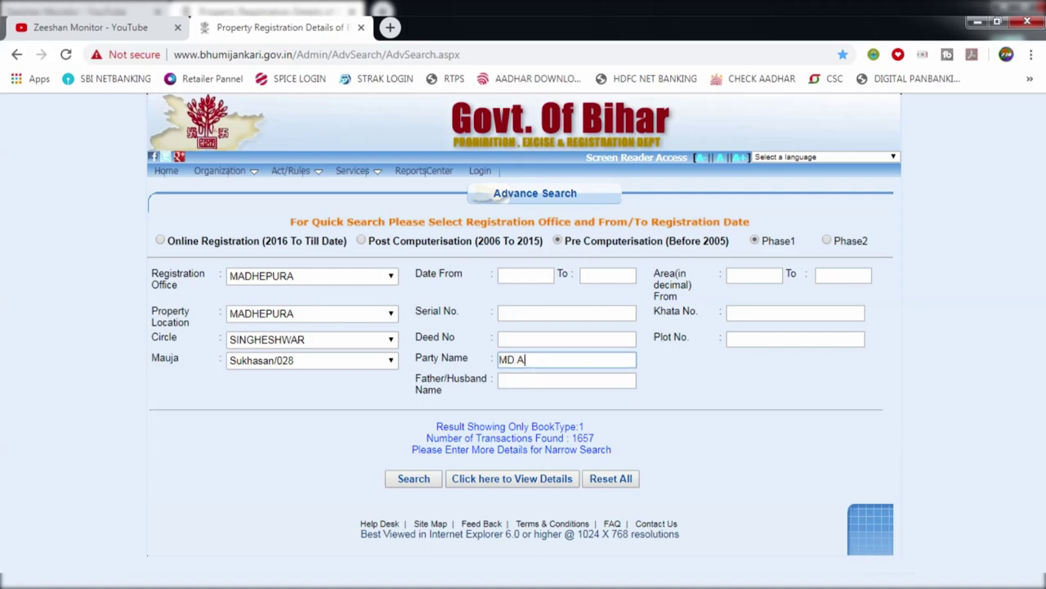
{"action": "left_click", "coordinate": [424, 479]}
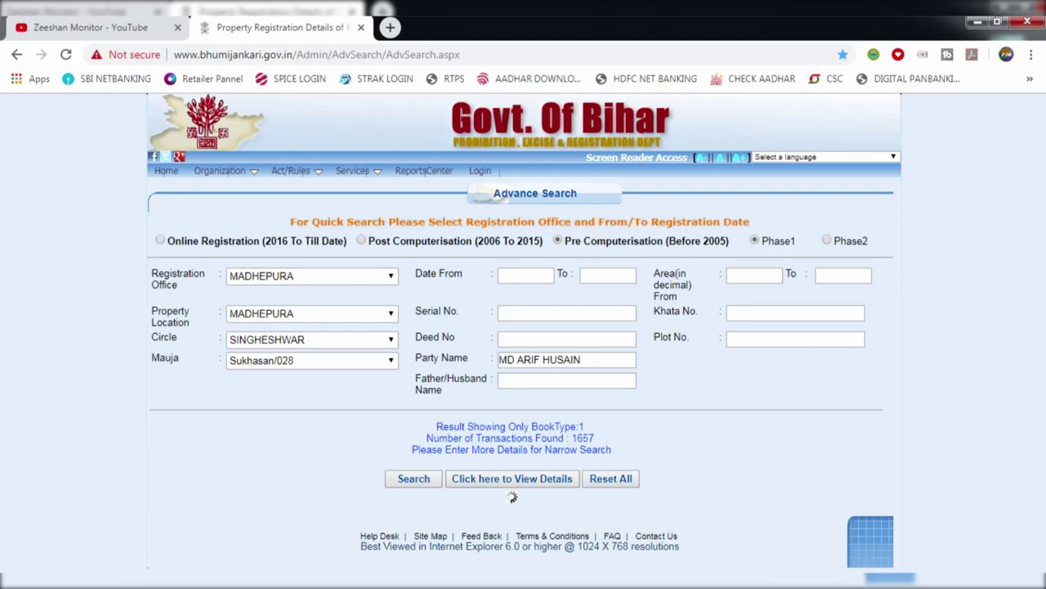
{"action": "double_click", "coordinate": [581, 438]}
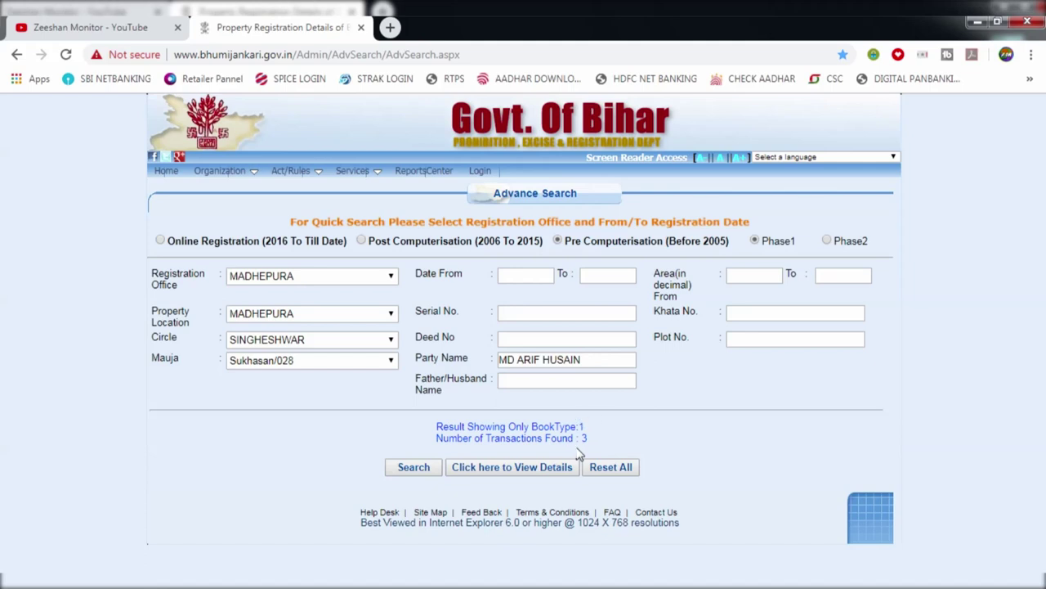
Open the detailed results list for the 3 matching transactions and scroll through it
{"action": "left_click", "coordinate": [518, 474]}
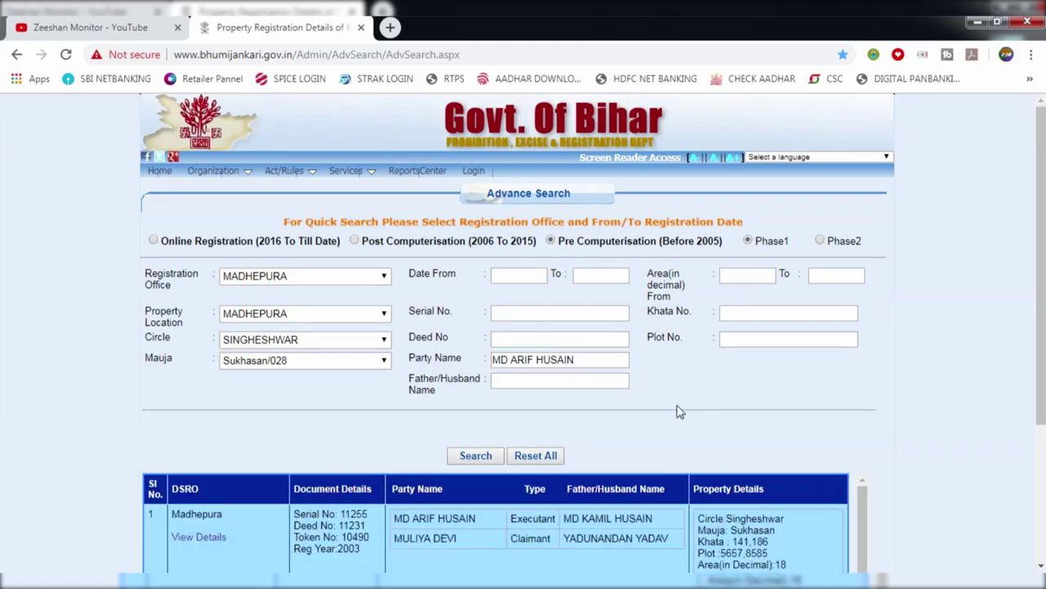
{"action": "scroll", "coordinate": [981, 351], "scroll_direction": "down", "scroll_amount": 3}
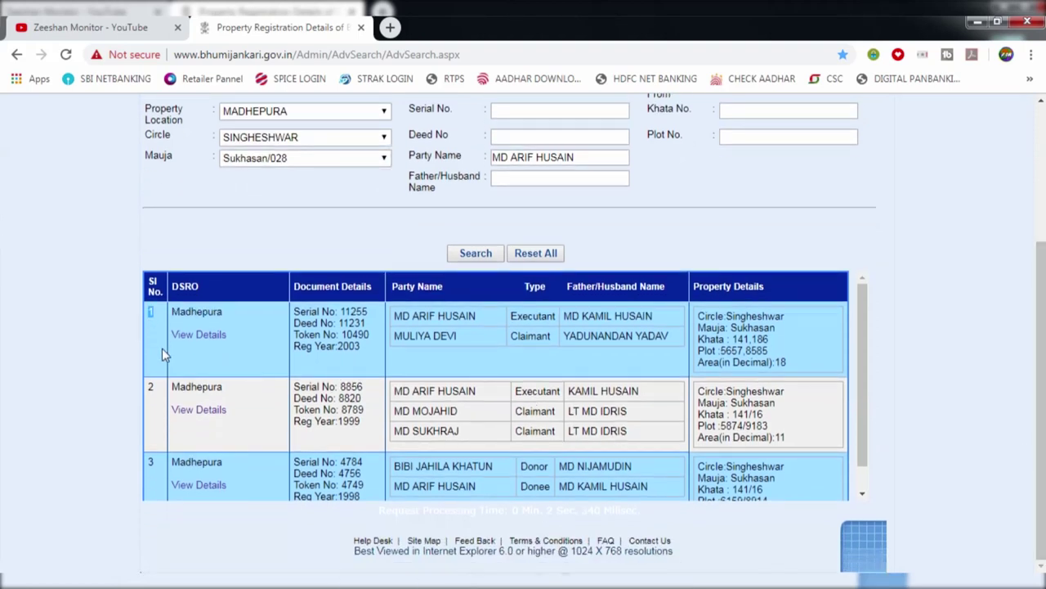
{"action": "scroll", "coordinate": [162, 348], "scroll_direction": "down", "scroll_amount": 1}
{"action": "mouse_move", "coordinate": [168, 433]}
{"action": "left_mouse_down"}
{"action": "mouse_move", "coordinate": [121, 436]}
{"action": "mouse_move", "coordinate": [159, 420]}
{"action": "left_mouse_up"}
{"action": "scroll", "coordinate": [158, 420], "scroll_direction": "up", "scroll_amount": 1}
{"action": "left_click", "coordinate": [250, 362]}
{"action": "scroll", "coordinate": [295, 372], "scroll_direction": "up", "scroll_amount": 1}
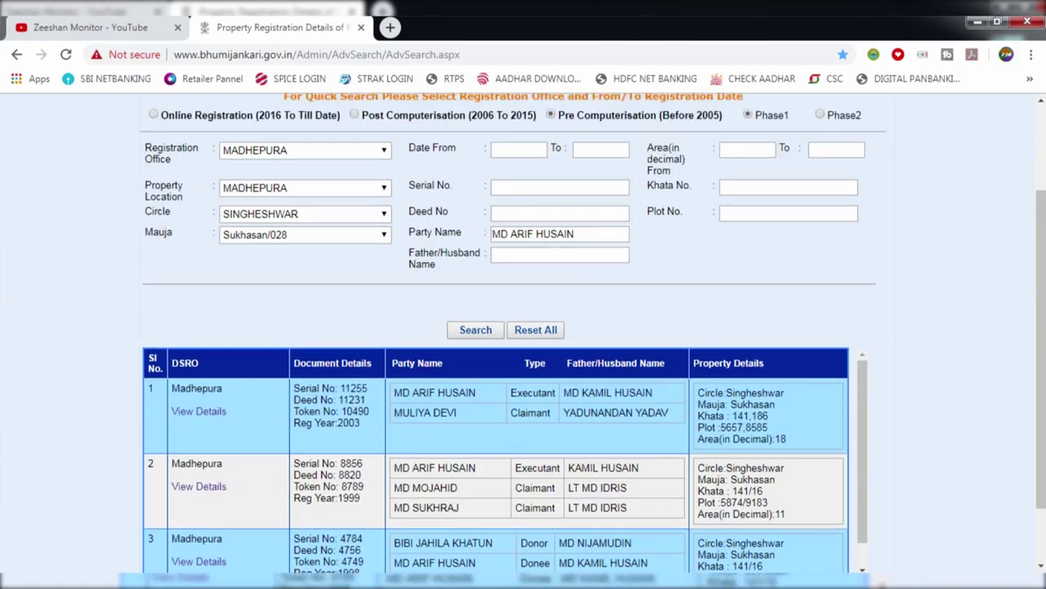
{"action": "scroll", "coordinate": [401, 370], "scroll_direction": "down", "scroll_amount": 1}
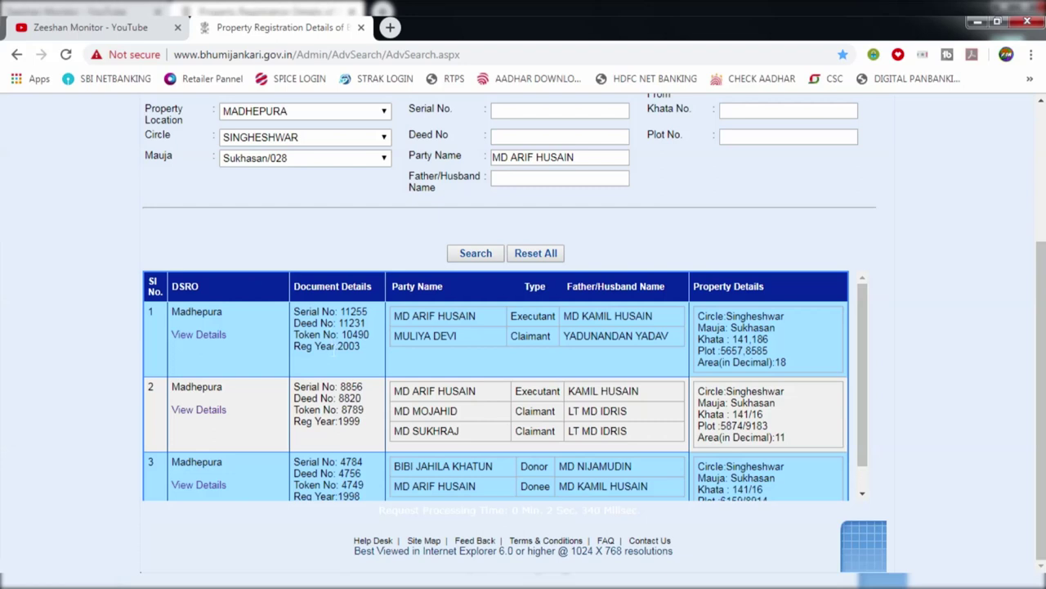
Review row 1's deed number, party name and claimant name in the results table
{"action": "left_click", "coordinate": [333, 348]}
{"action": "left_click_drag", "start_coordinate": [402, 317], "coordinate": [483, 327]}
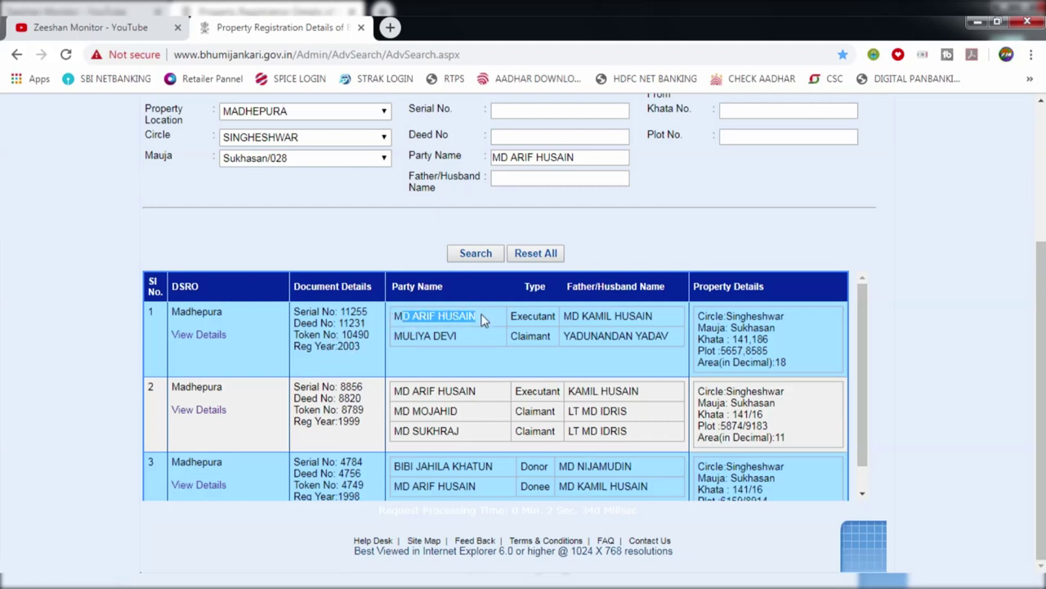
{"action": "left_click", "coordinate": [483, 321]}
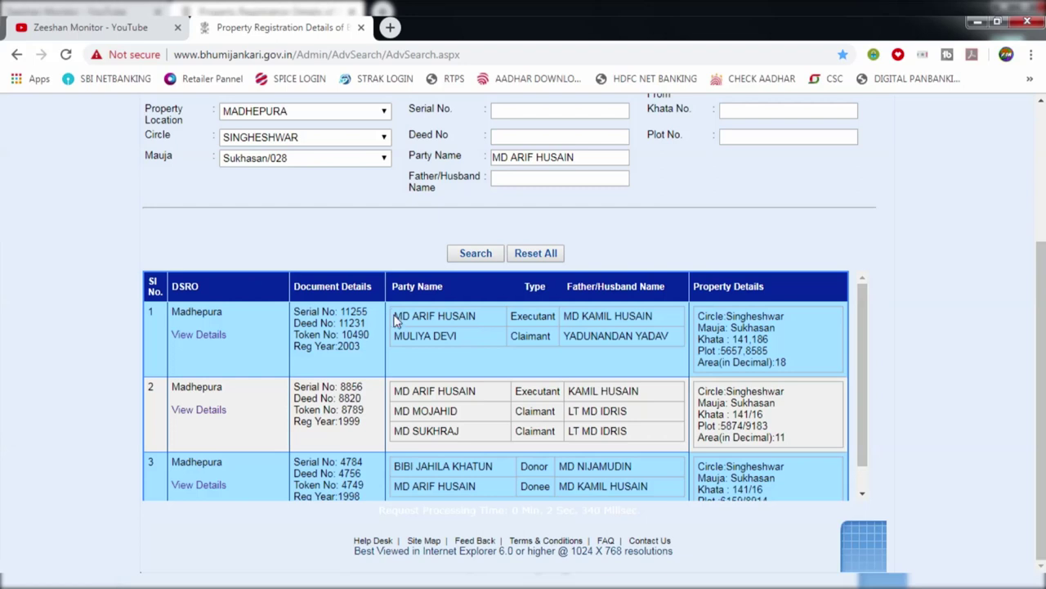
{"action": "left_click_drag", "start_coordinate": [394, 317], "coordinate": [398, 345]}
{"action": "left_click", "coordinate": [460, 344]}
{"action": "left_click", "coordinate": [446, 353]}
{"action": "left_click_drag", "start_coordinate": [320, 323], "coordinate": [675, 359]}
{"action": "left_click", "coordinate": [675, 360]}
{"action": "left_click", "coordinate": [198, 337]}
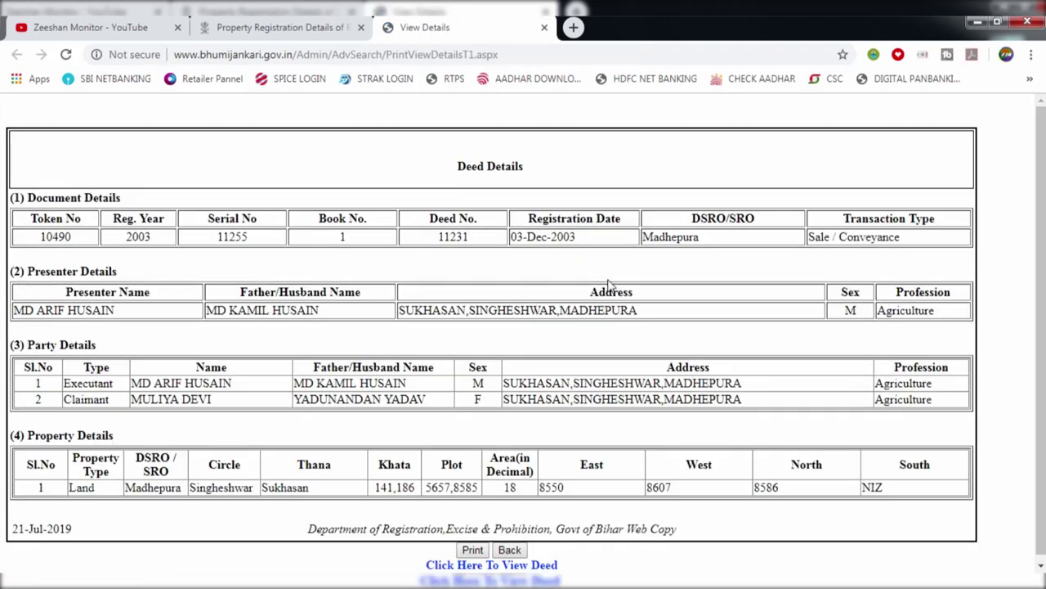
{"action": "scroll", "coordinate": [634, 255], "scroll_direction": "down", "scroll_amount": 1}
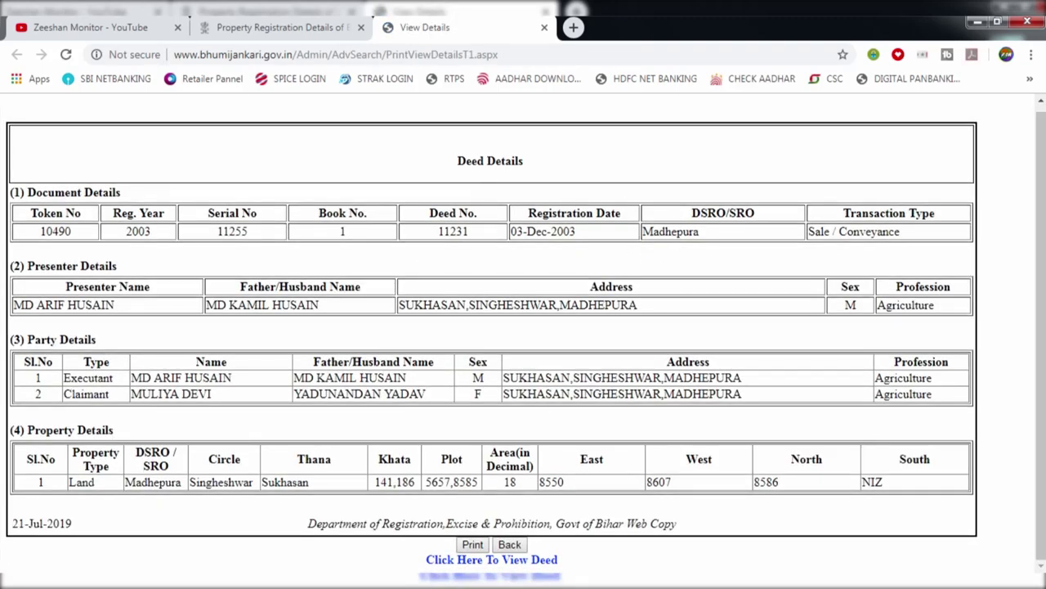
{"action": "left_click", "coordinate": [480, 561]}
Open the scanned deed PDF in its own tab and scroll through its 8 pages
{"action": "left_click", "coordinate": [512, 560]}
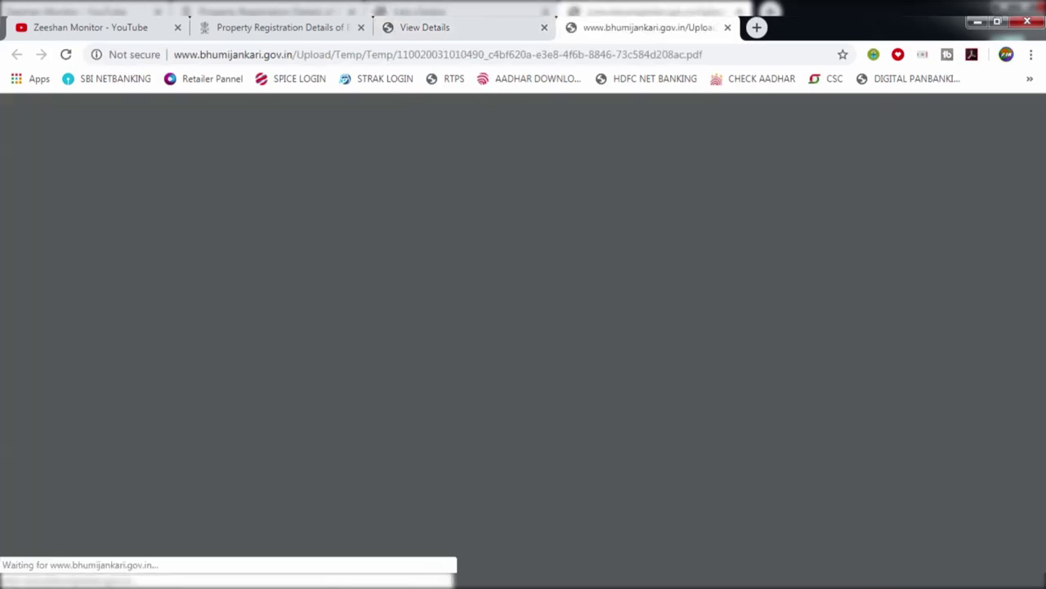
{"action": "left_click", "coordinate": [490, 27]}
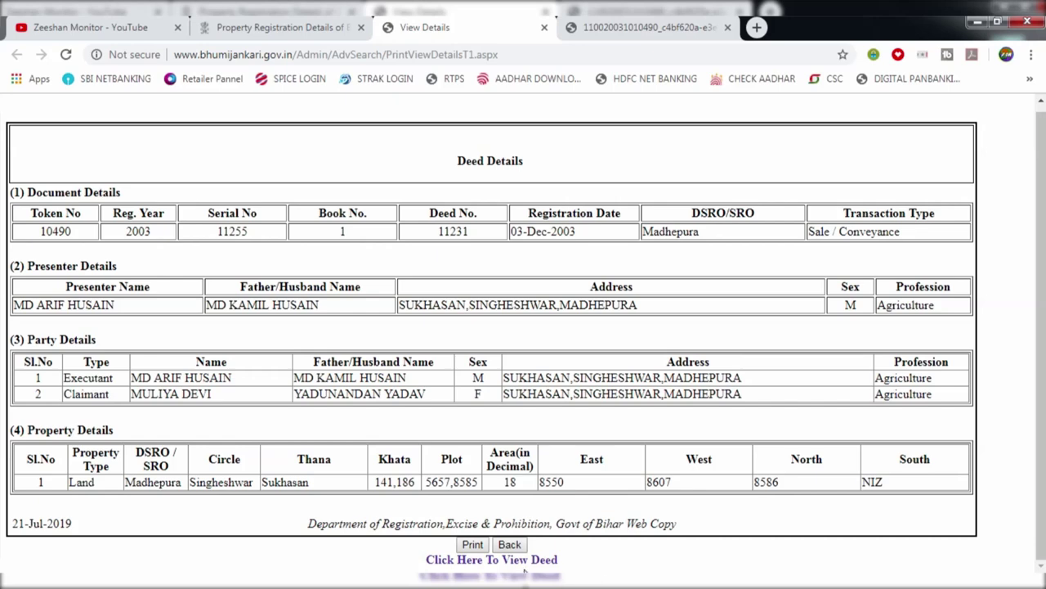
{"action": "left_click", "coordinate": [637, 27]}
{"action": "scroll", "coordinate": [755, 242], "scroll_direction": "down", "scroll_amount": 3}
{"action": "scroll", "coordinate": [755, 242], "scroll_direction": "down", "scroll_amount": 10}
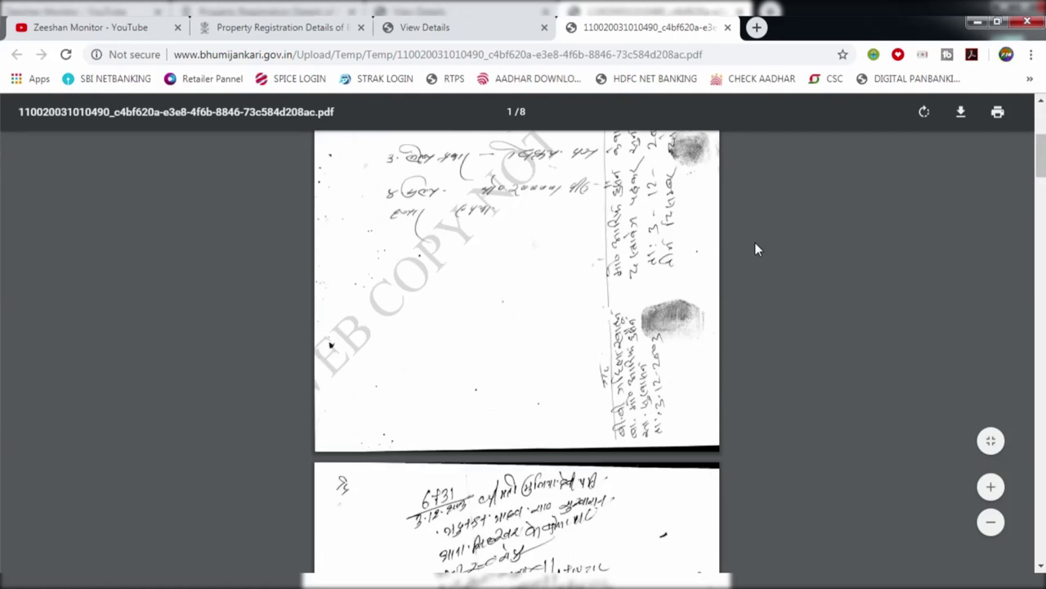
{"action": "scroll", "coordinate": [755, 242], "scroll_direction": "down", "scroll_amount": 5}
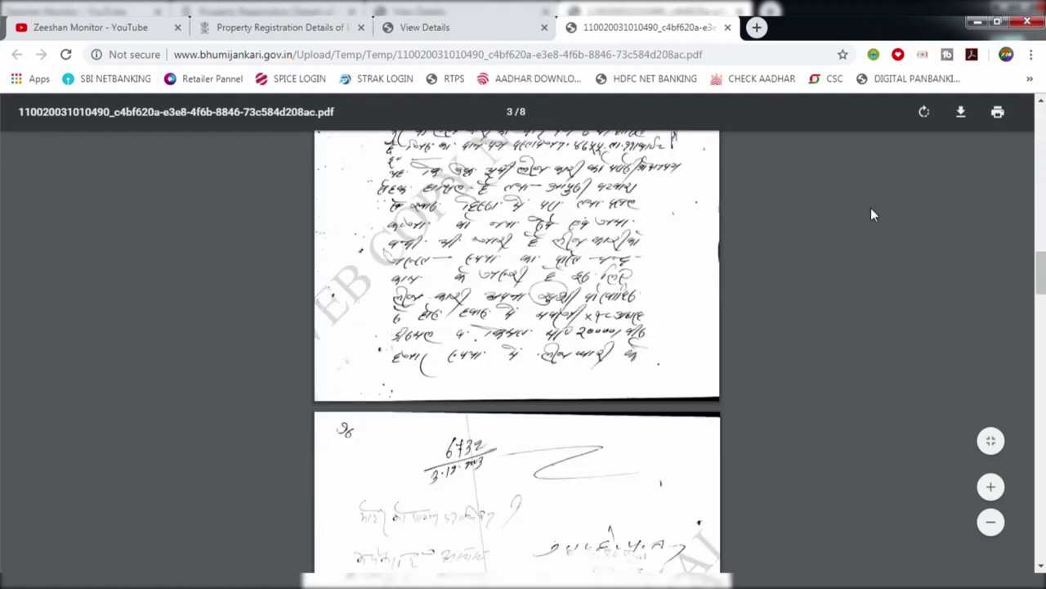
Start saving the deed PDF to the E: drive, cancel, and return to Deed Details
{"action": "left_click", "coordinate": [961, 112]}
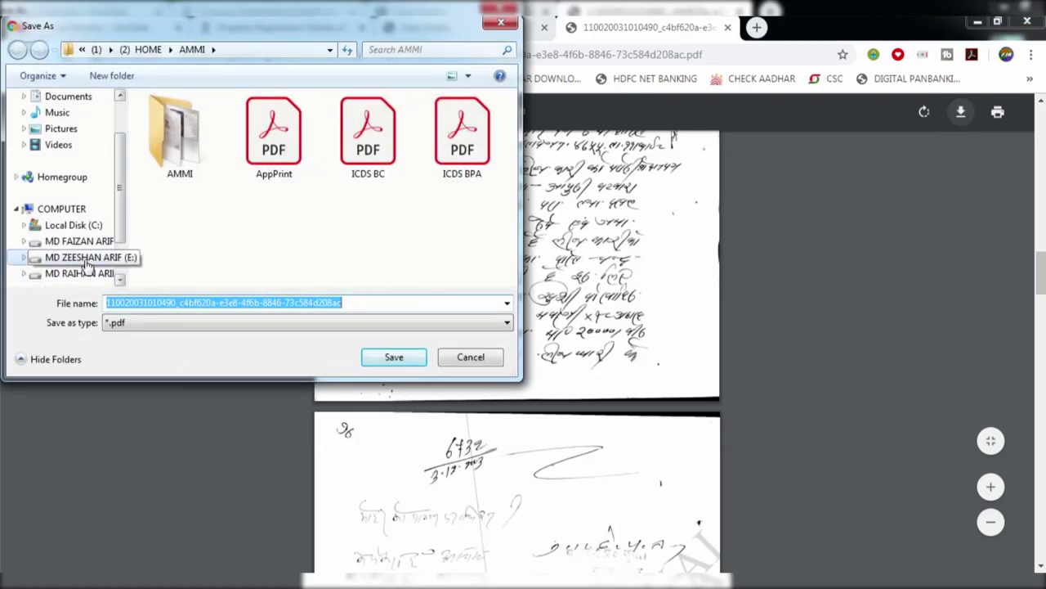
{"action": "left_click", "coordinate": [95, 258]}
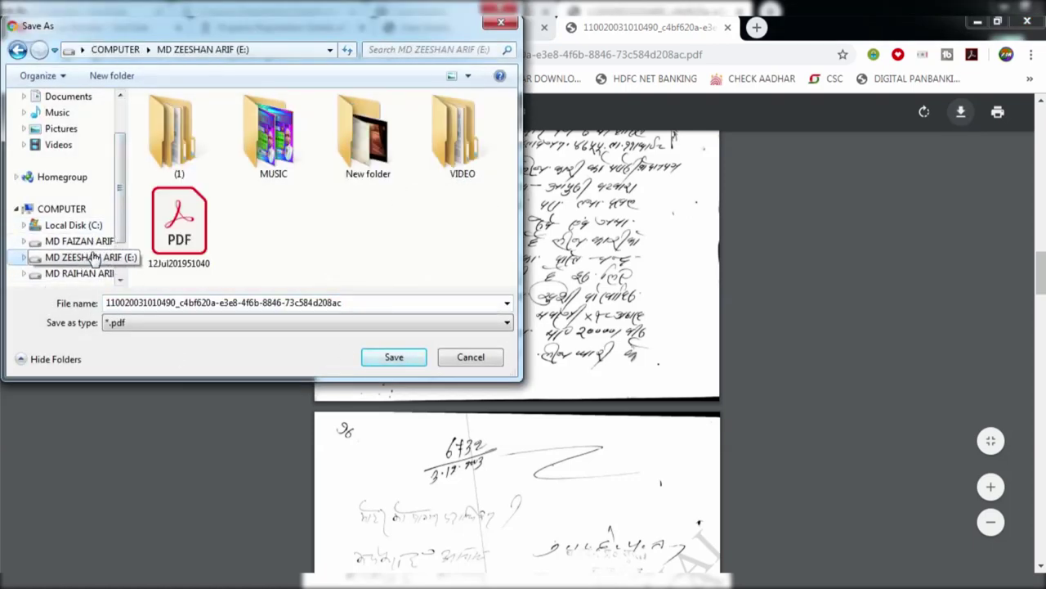
{"action": "left_click", "coordinate": [471, 357]}
{"action": "left_click", "coordinate": [436, 32]}
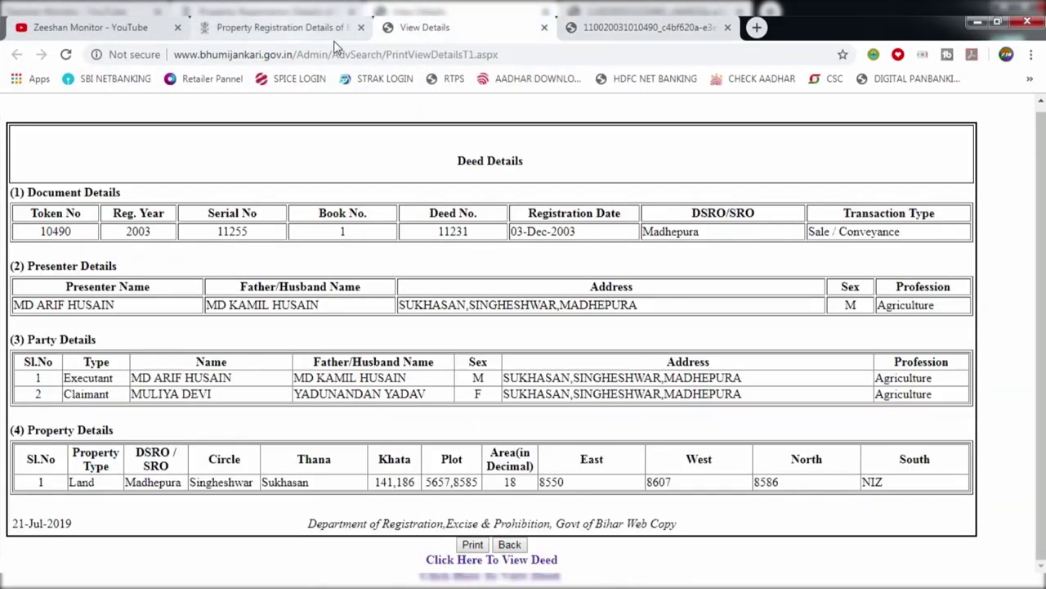
{"action": "left_click", "coordinate": [544, 28]}
{"action": "left_click", "coordinate": [544, 27]}
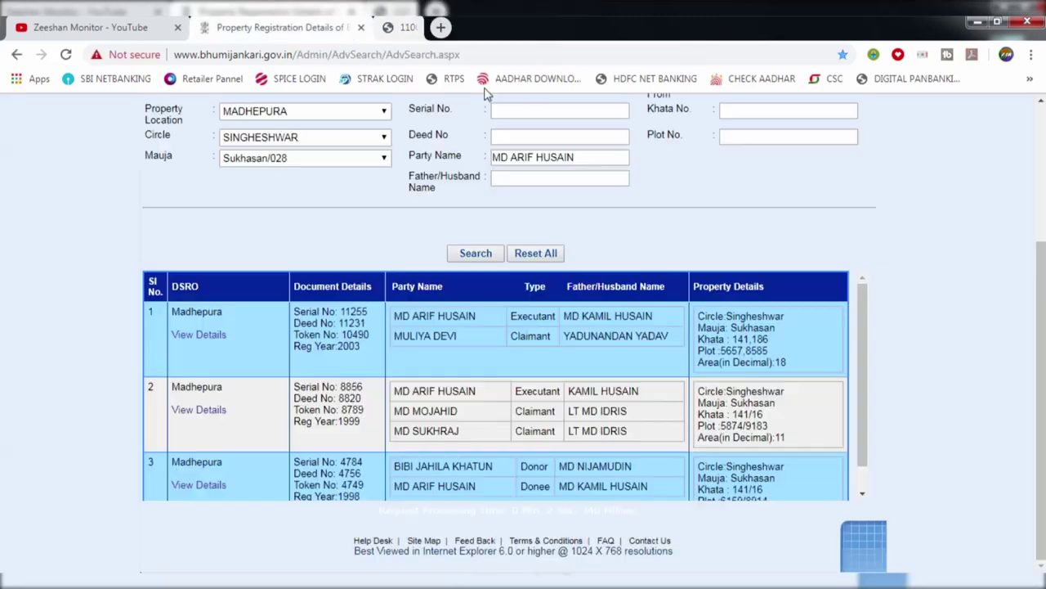
{"action": "scroll", "coordinate": [262, 428], "scroll_direction": "down", "scroll_amount": 1}
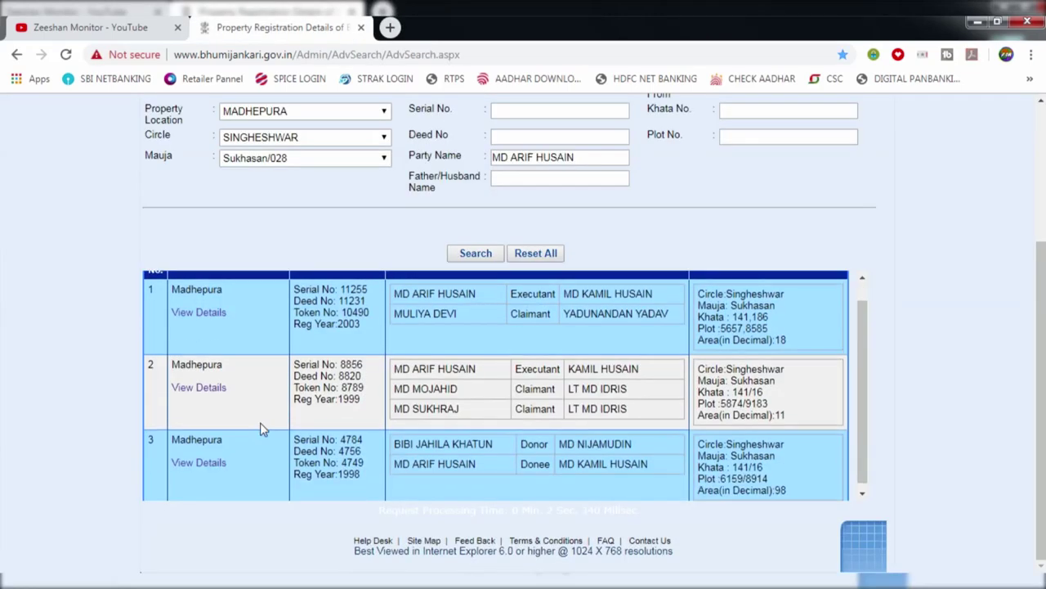
{"action": "left_click", "coordinate": [197, 468]}
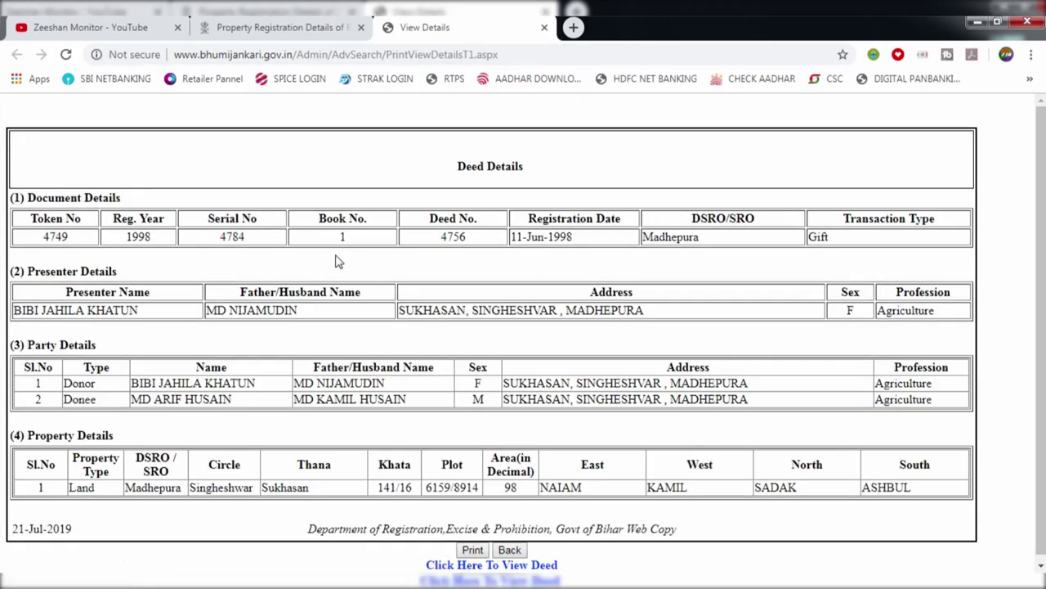
{"action": "scroll", "coordinate": [544, 267], "scroll_direction": "down", "scroll_amount": 1}
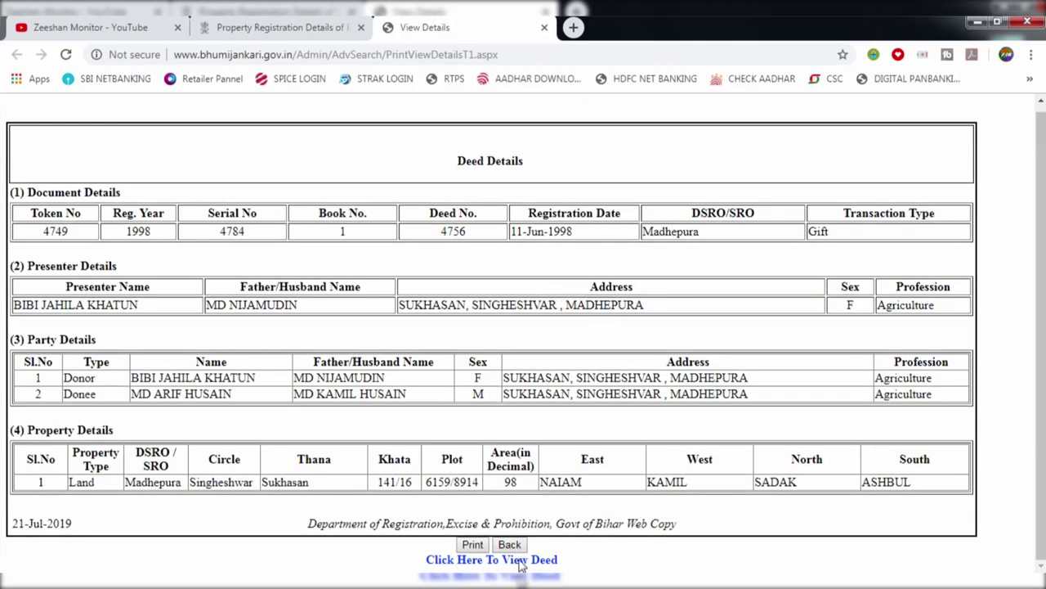